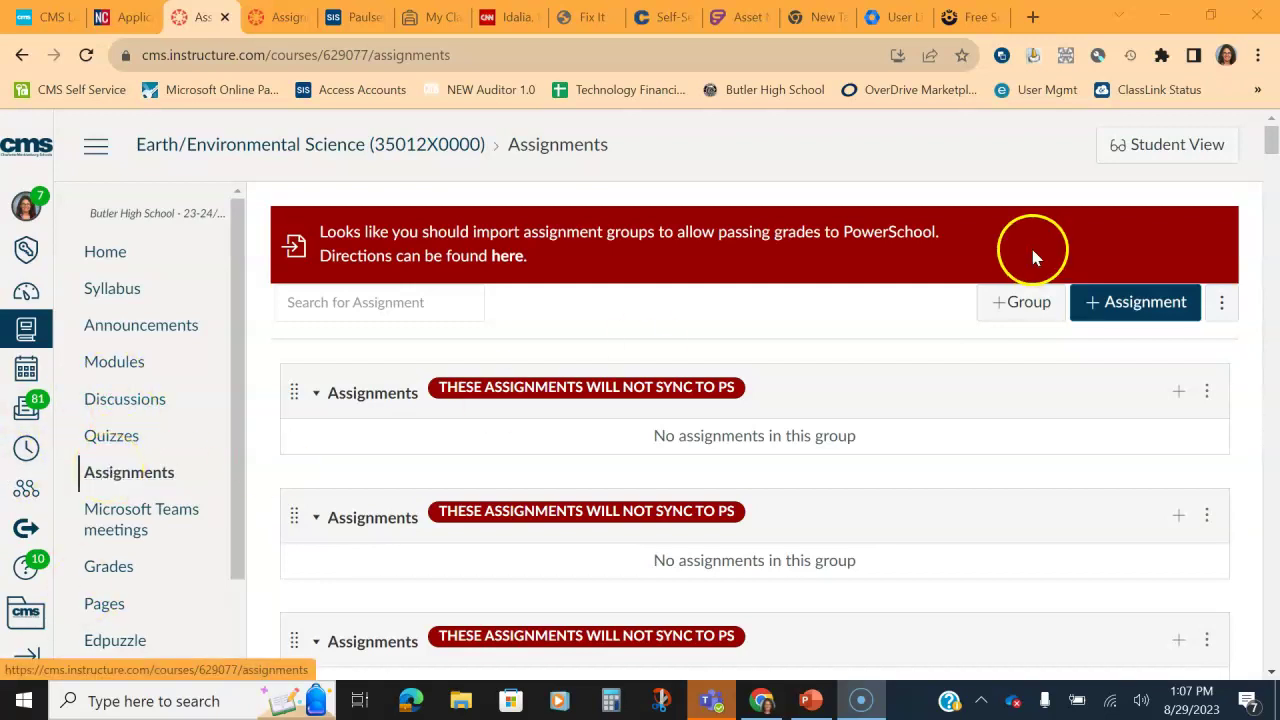
Check which SIS categories are available for the first Assignments group in Sync SIS Categories.
click(1224, 303)
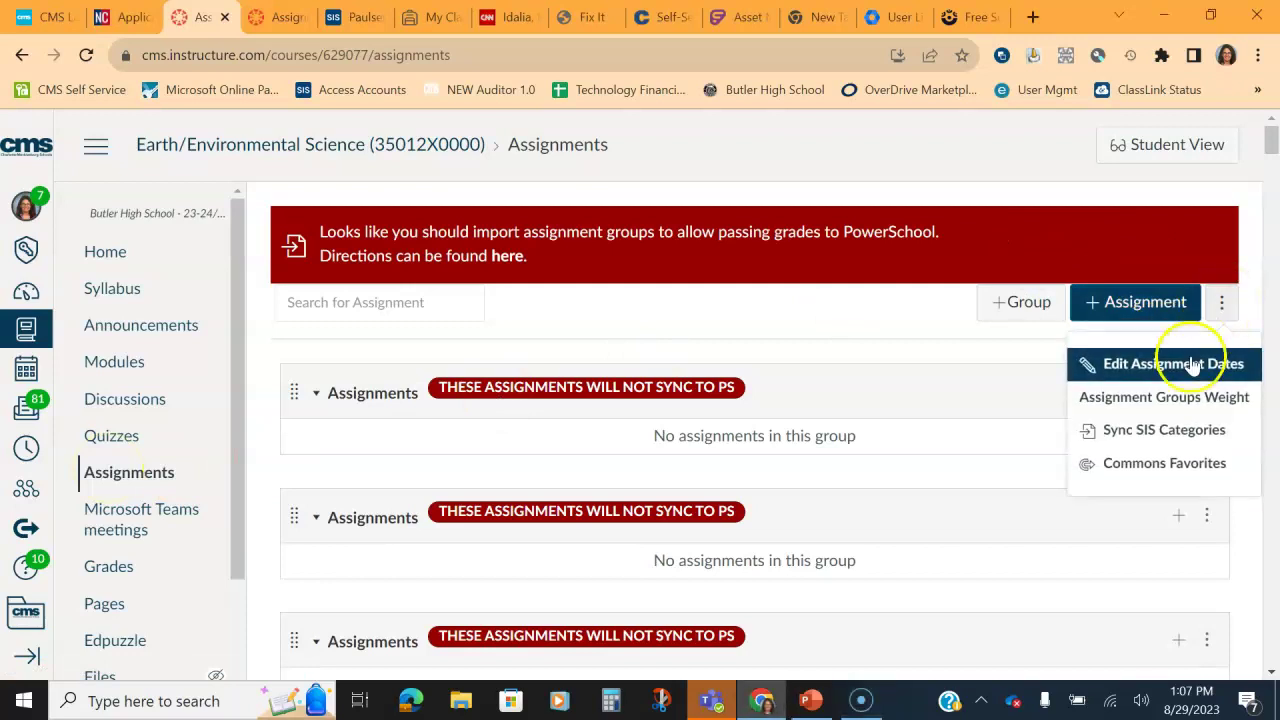
click(1166, 431)
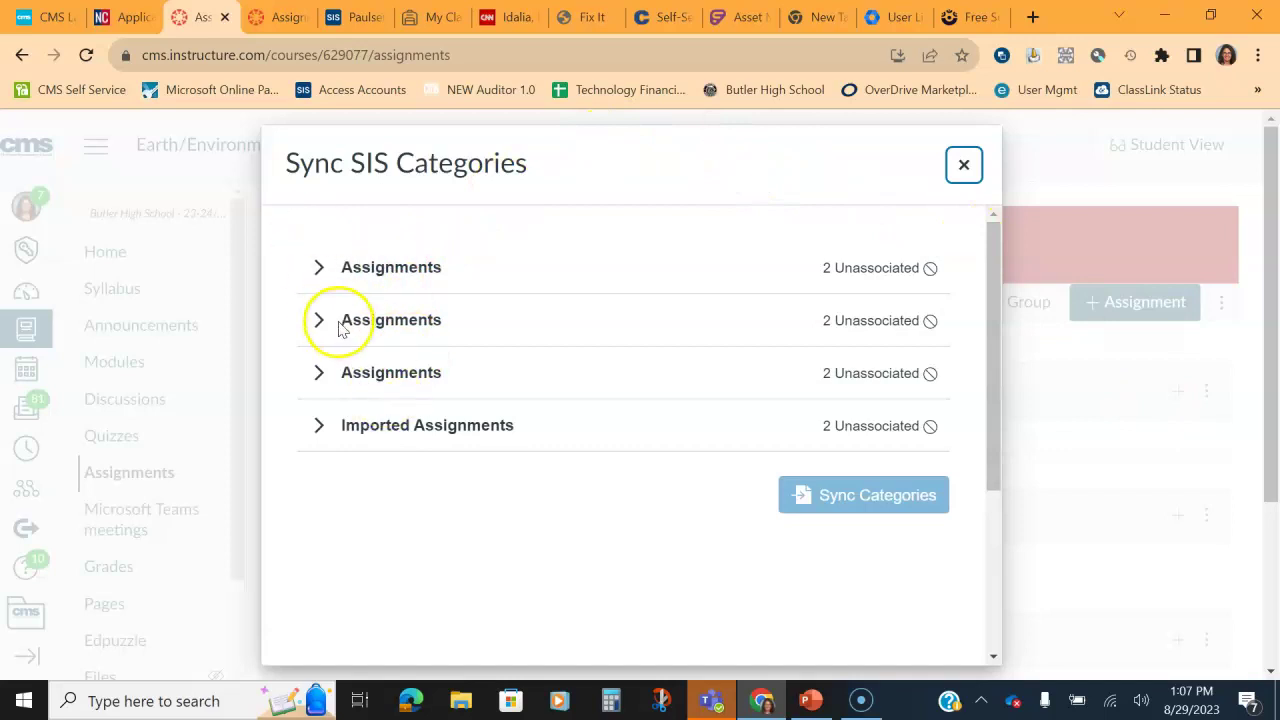
click(318, 265)
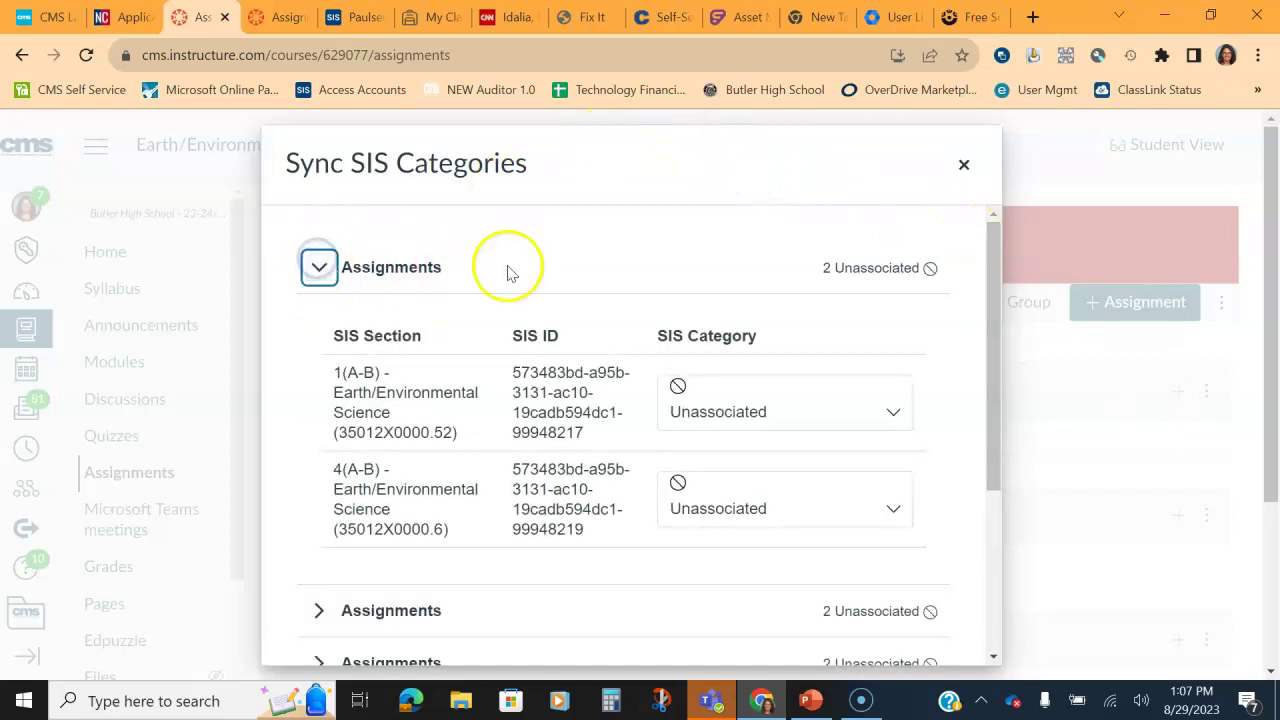
click(896, 410)
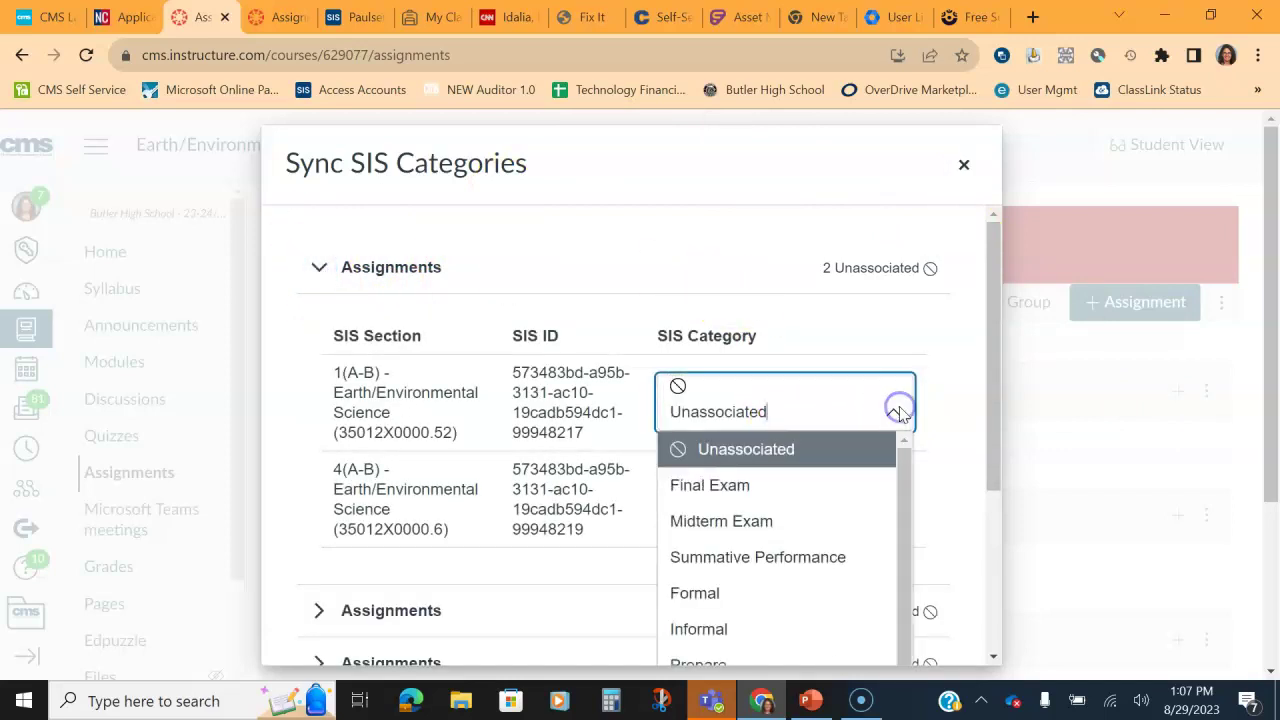
scroll(900, 413, down, 1)
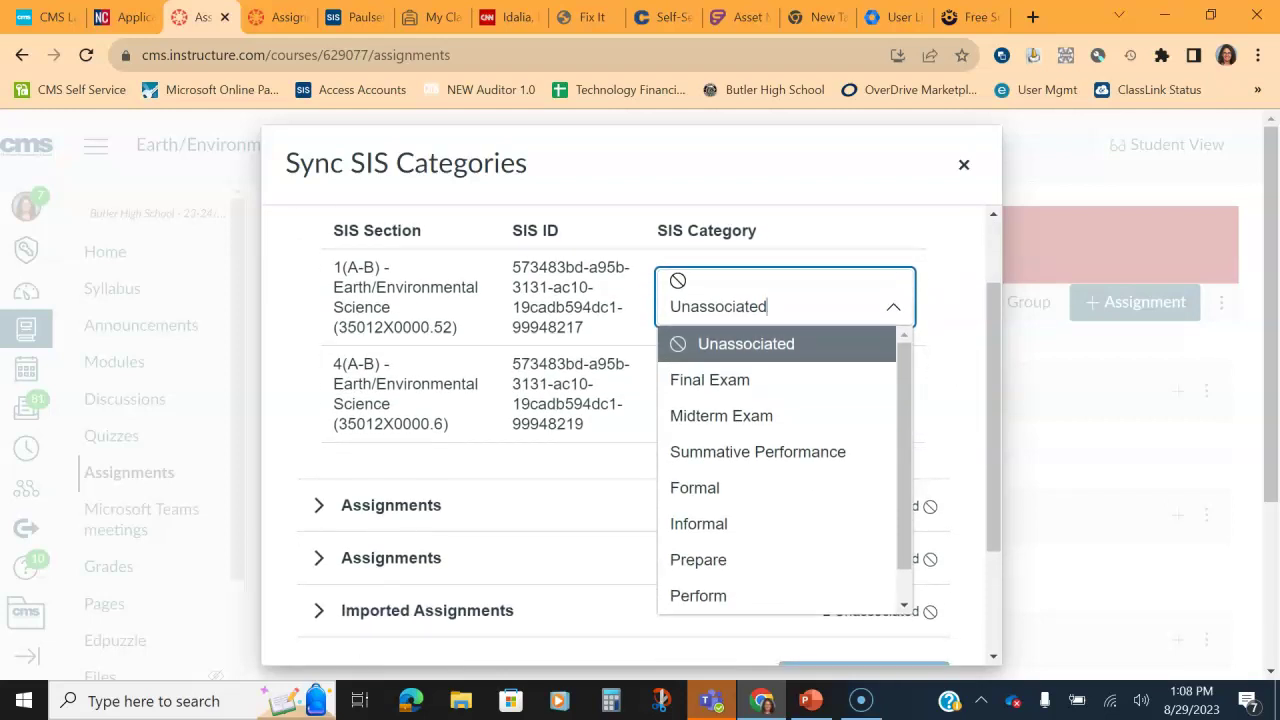
key(Escape)
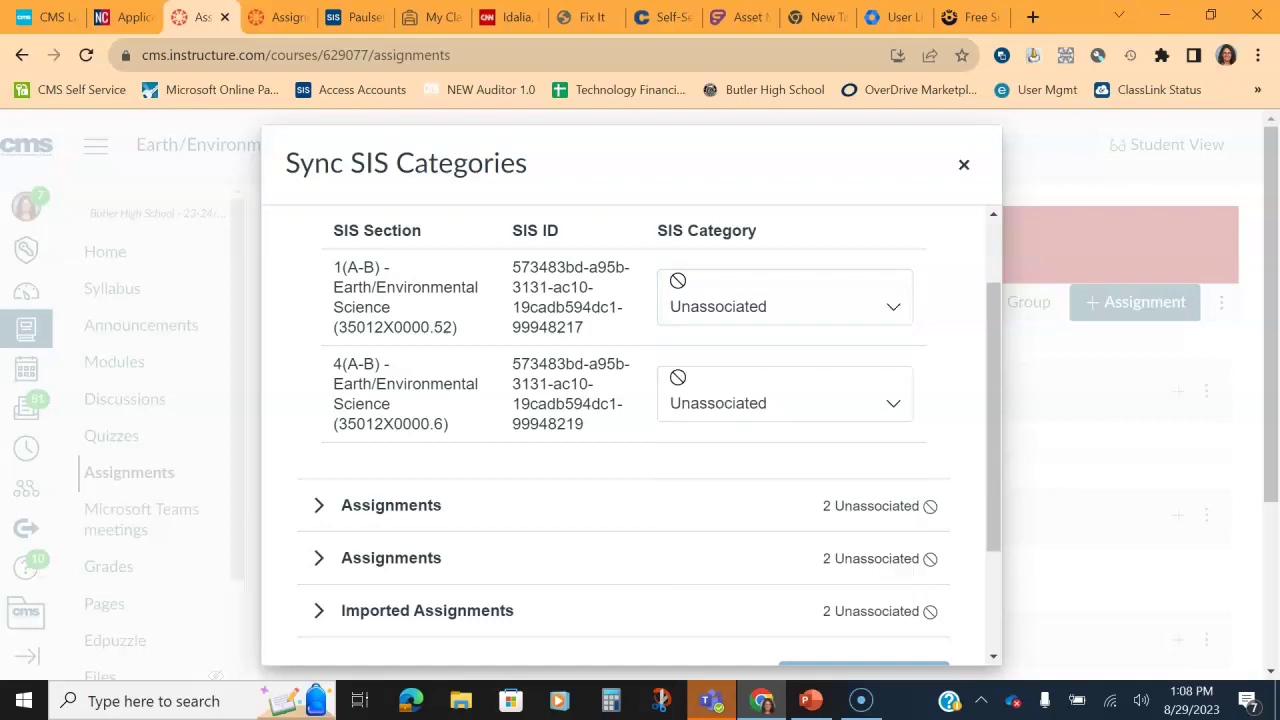
key(Escape)
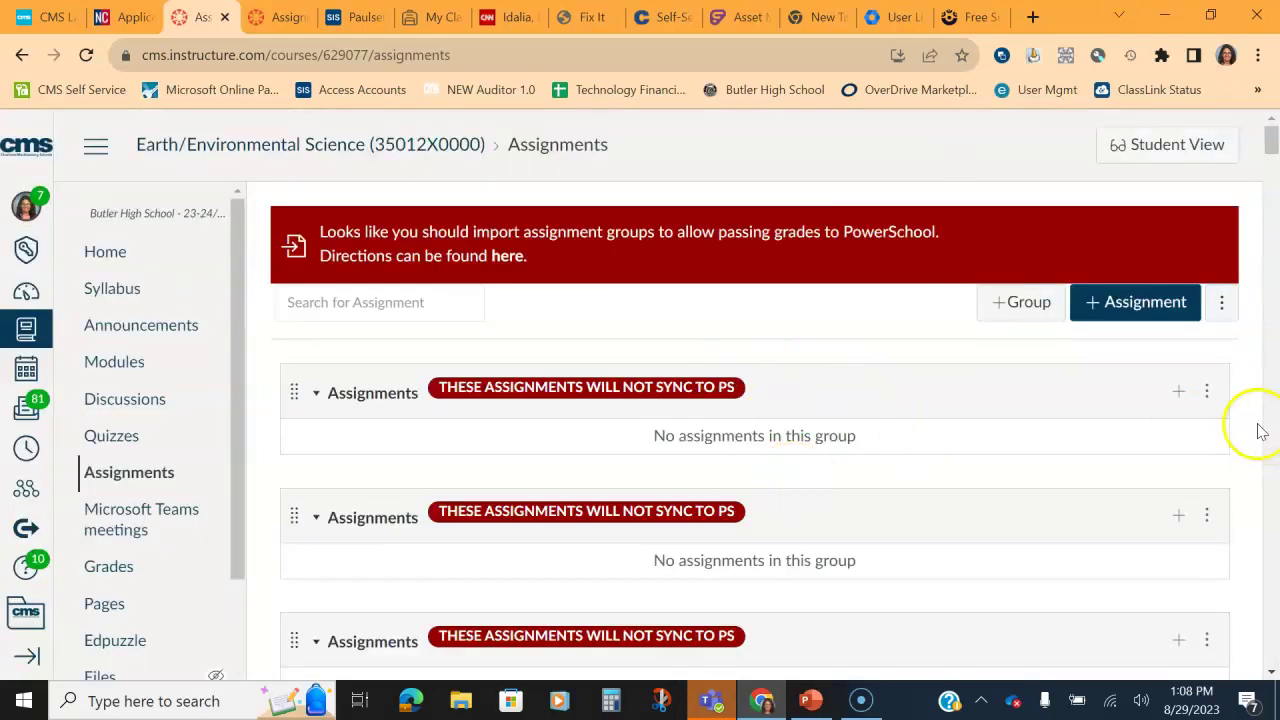
Change the first Assignments group's Group Name to Prepare and save it.
click(1207, 391)
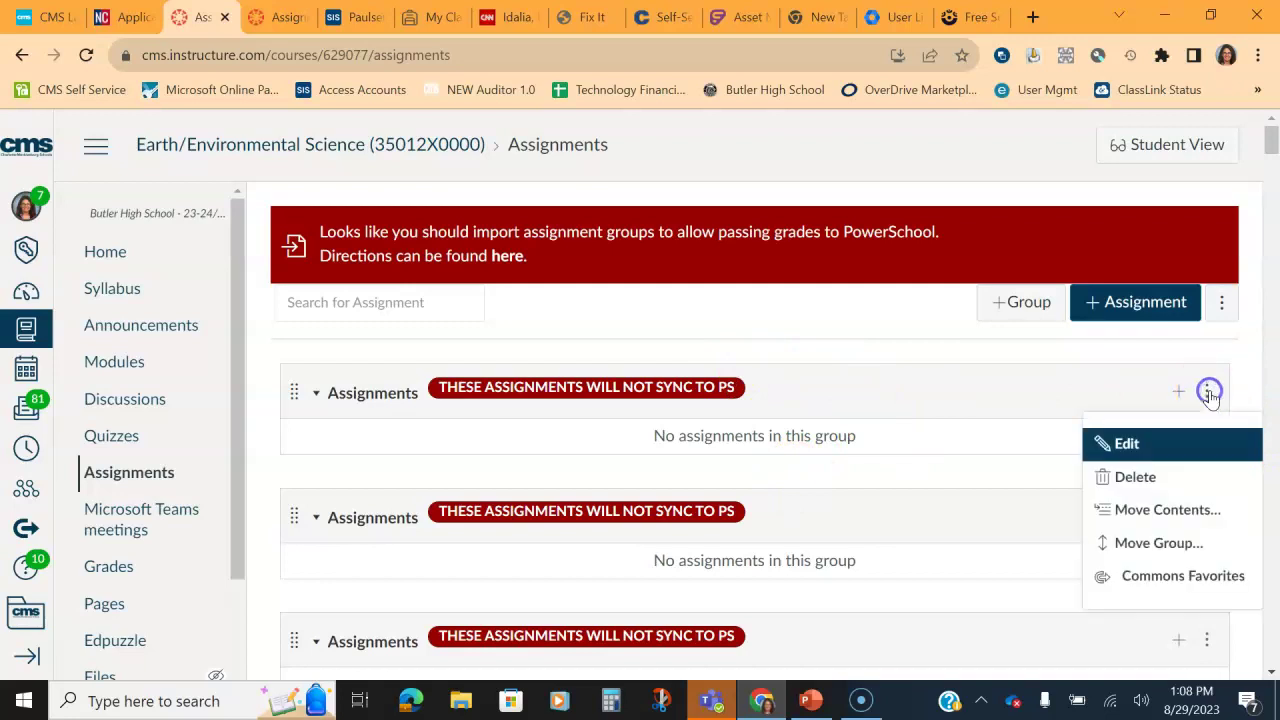
click(1167, 452)
click(694, 372)
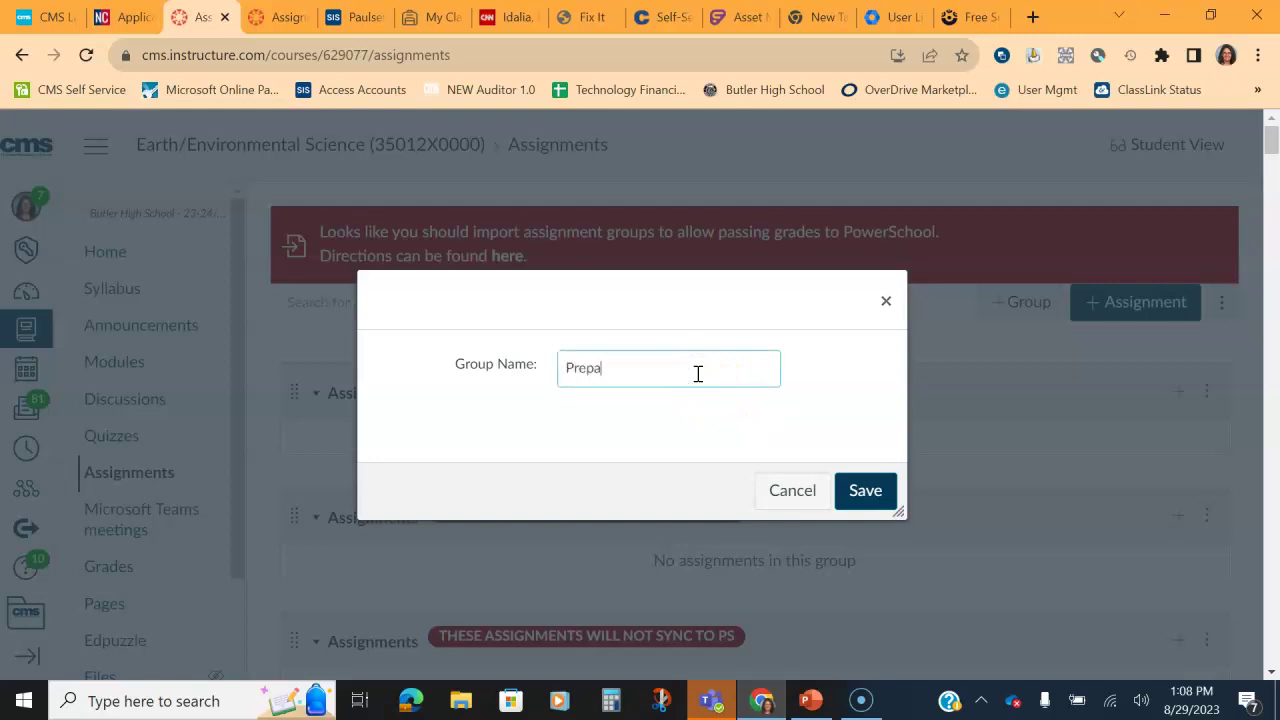
click(858, 493)
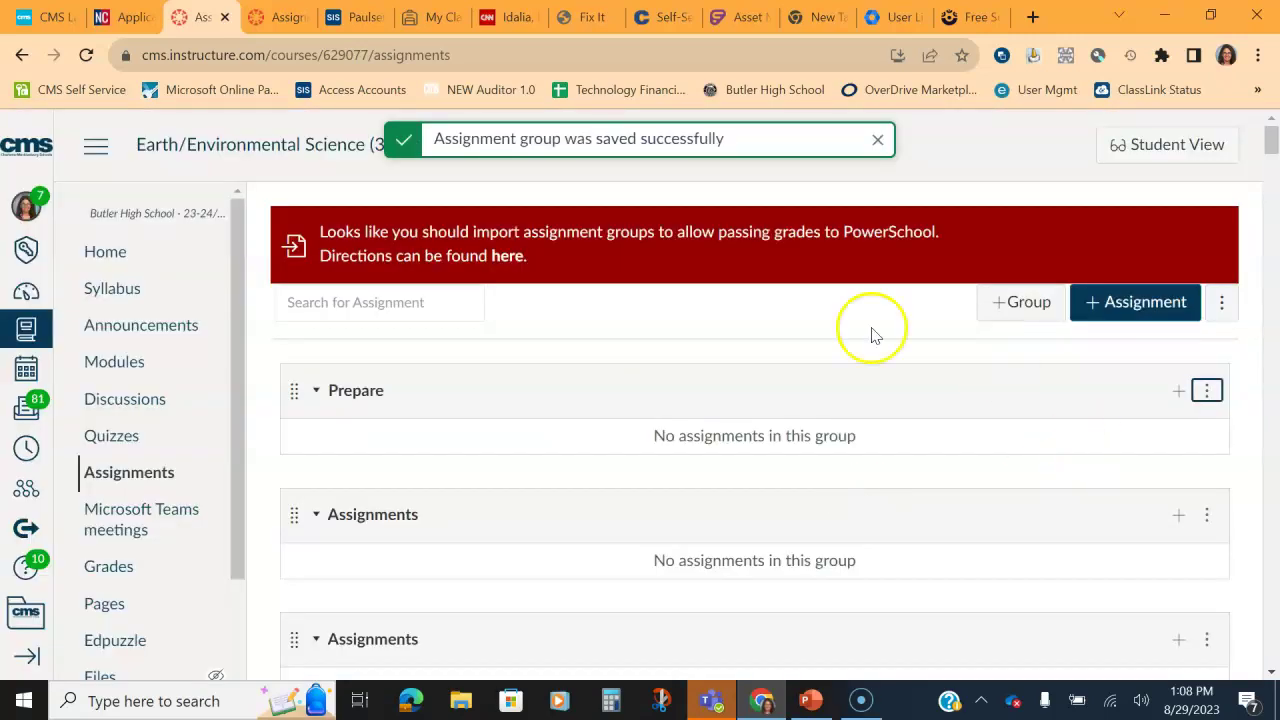
Create a new assignment group with Group Name 'Rehearse' and save it.
click(995, 303)
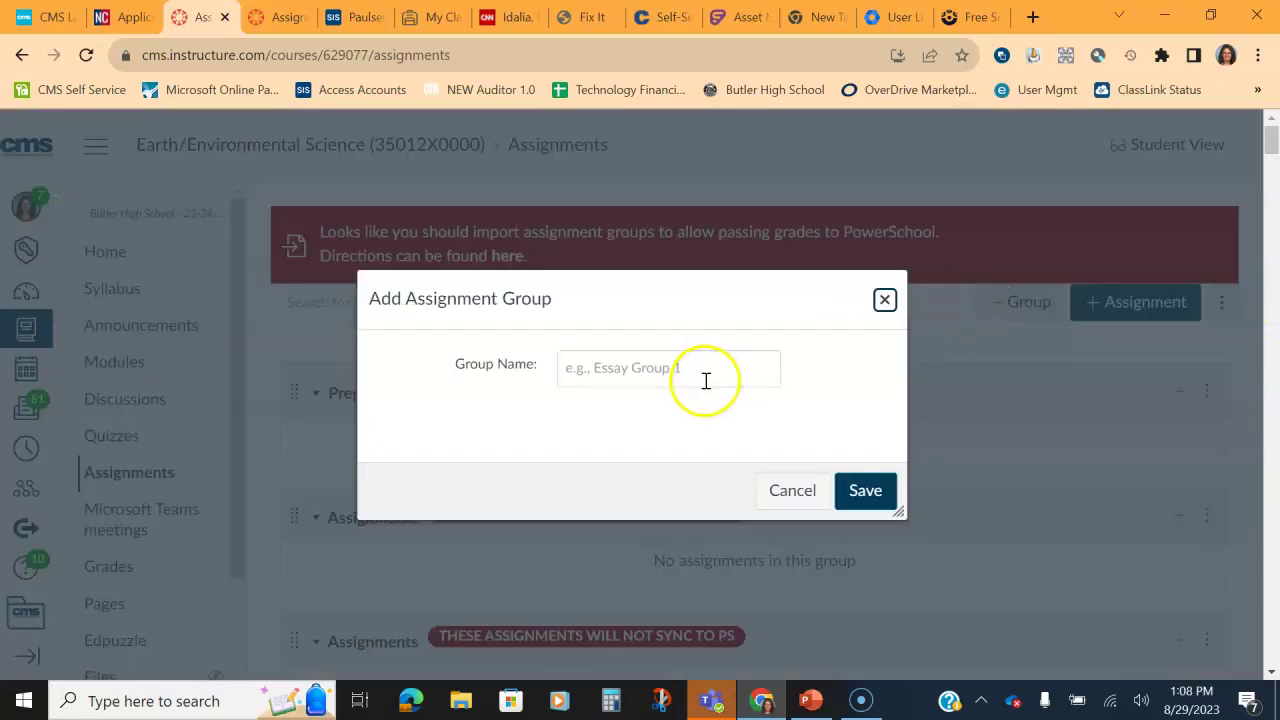
click(705, 380)
text(Rehearse)
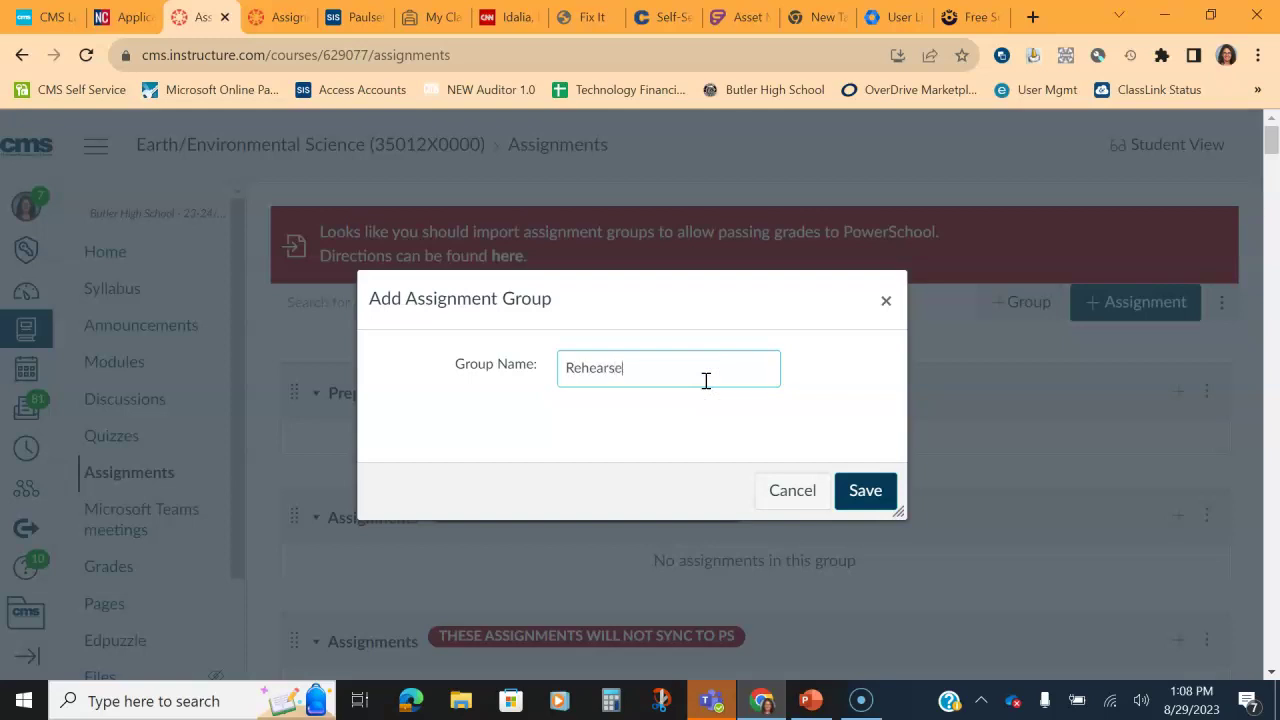
click(857, 492)
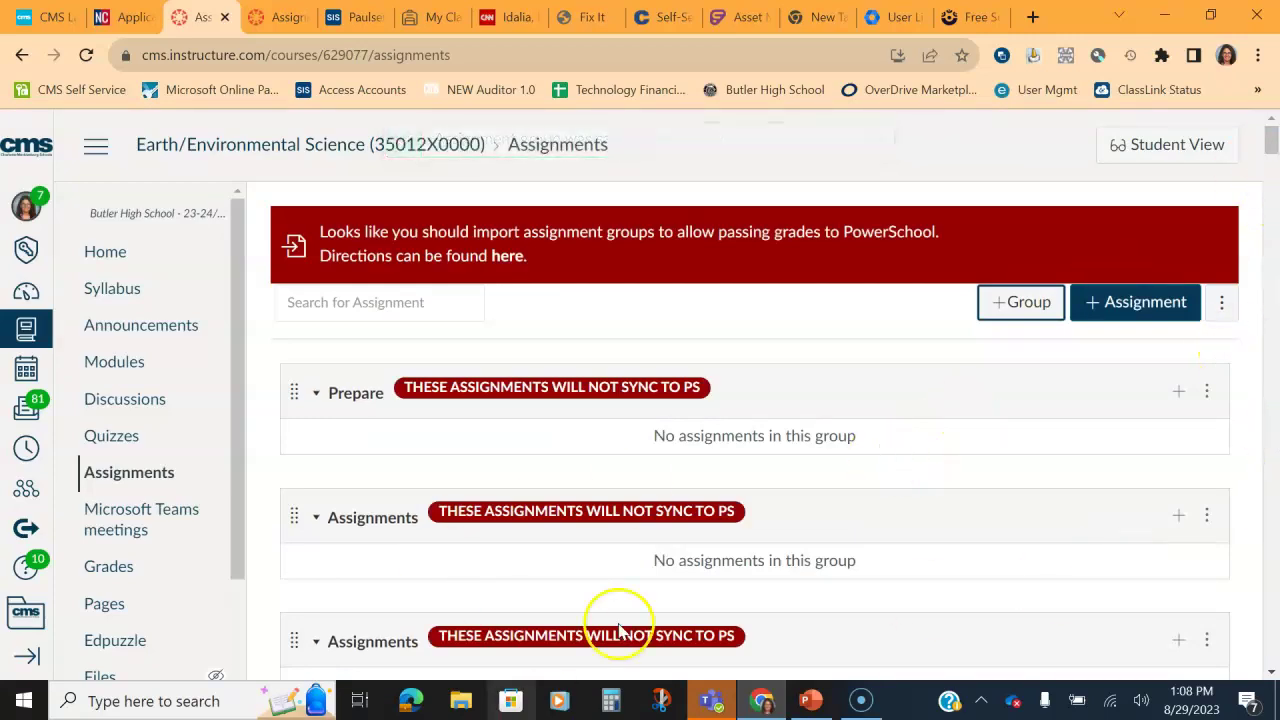
click(336, 516)
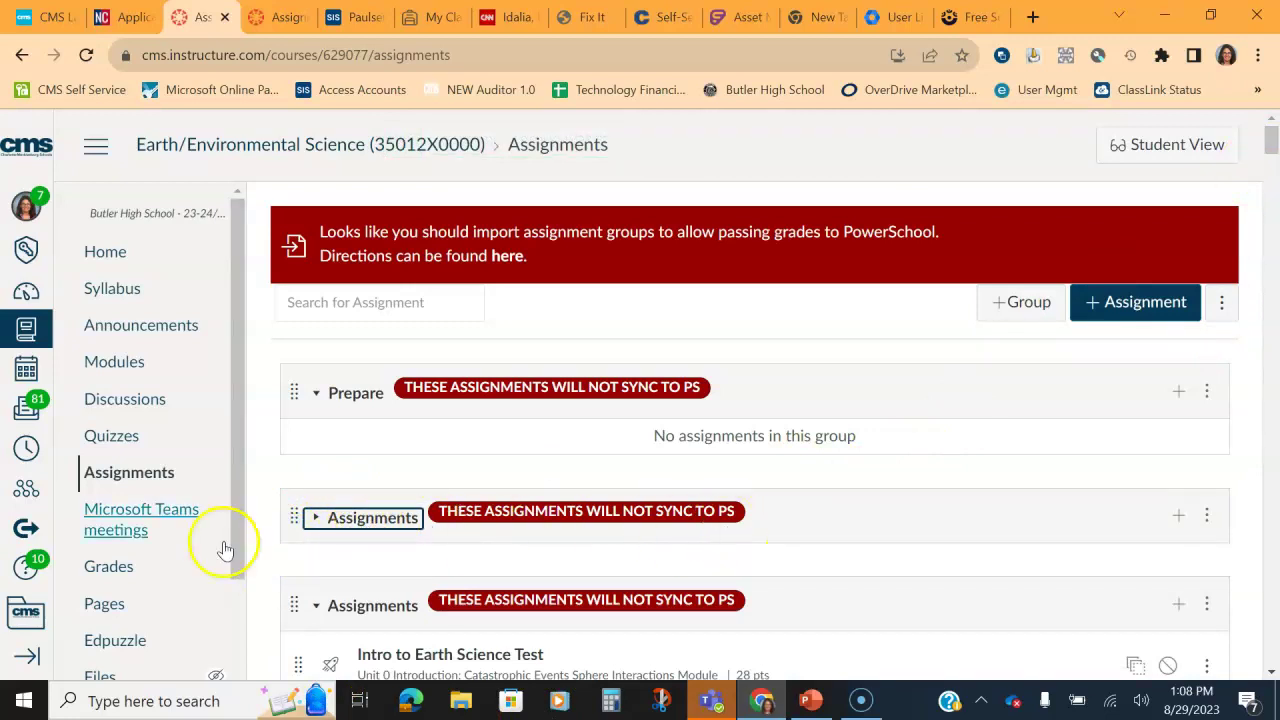
Delete the empty second Assignments group, confirming with OK.
click(318, 518)
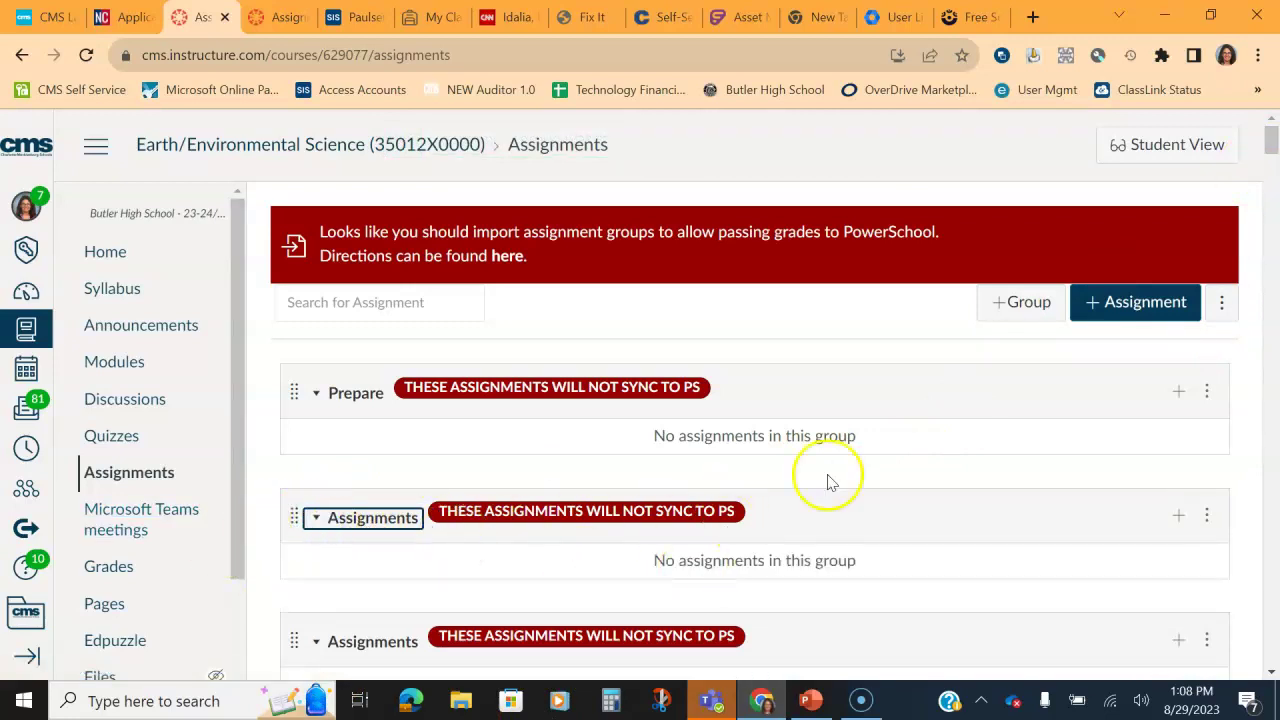
click(1206, 515)
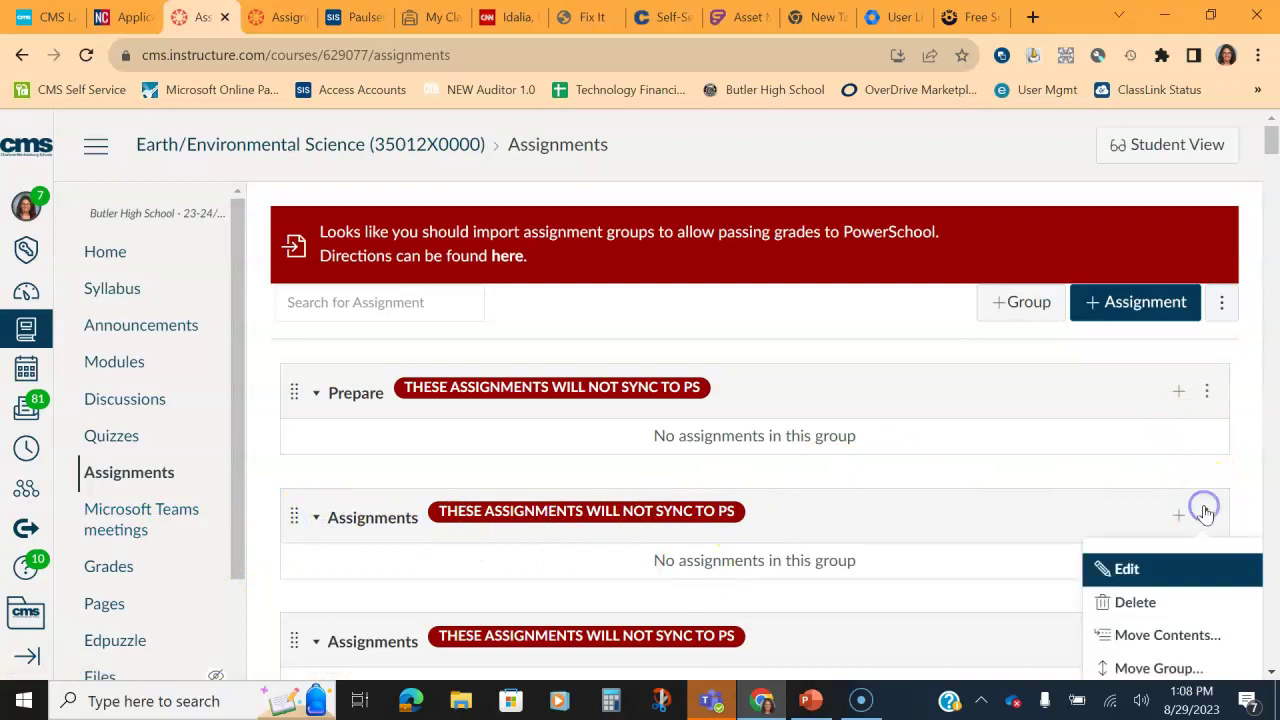
click(1173, 598)
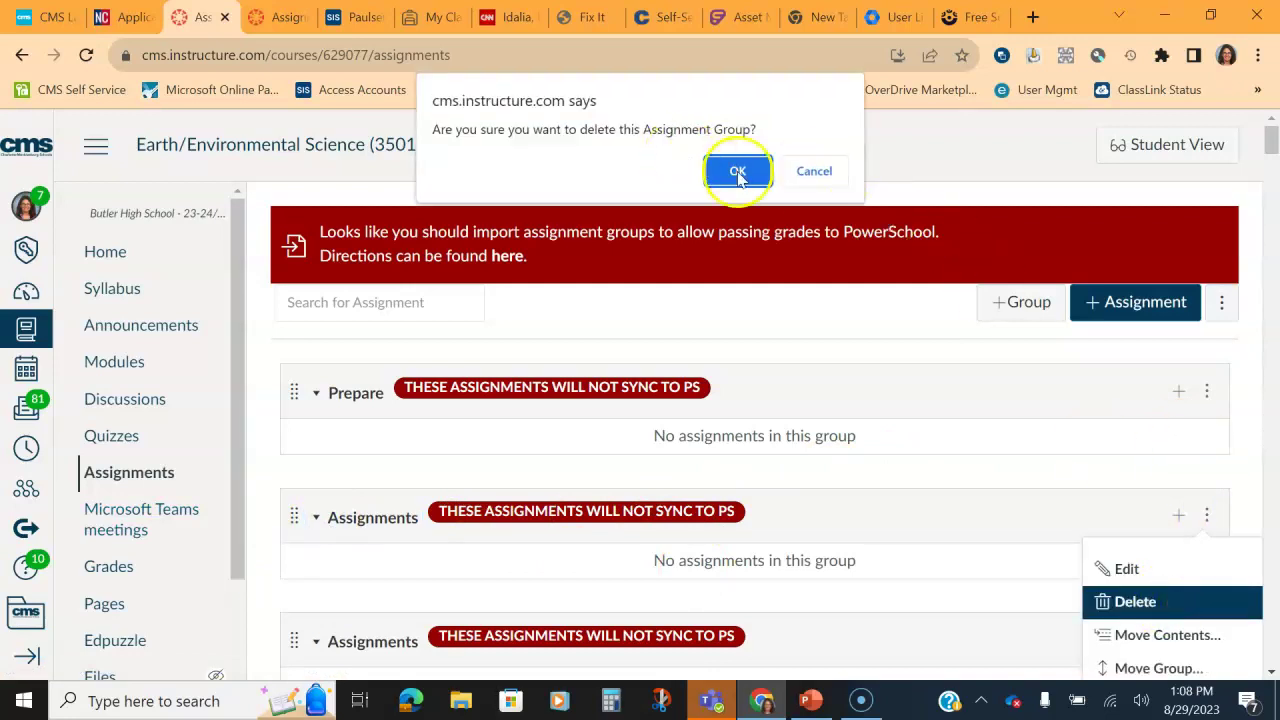
click(738, 173)
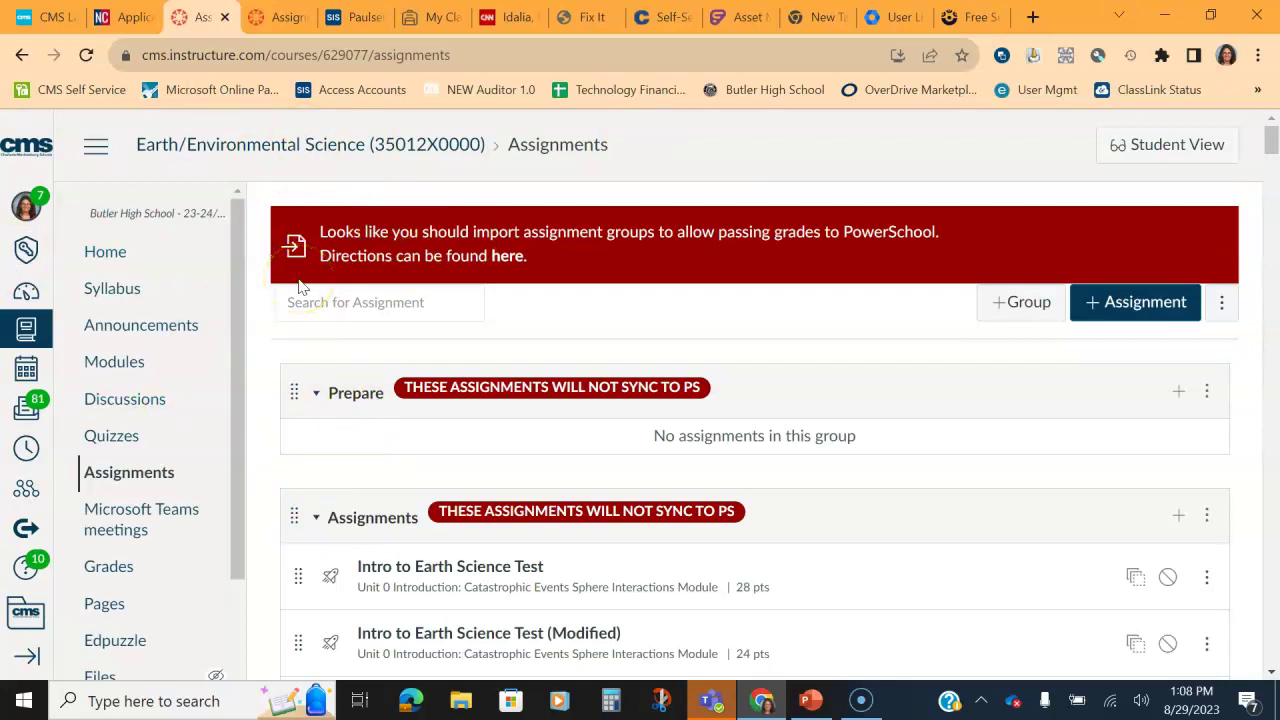
In Sync SIS Categories, set both Prepare group sections to the Prepare SIS category.
click(1221, 310)
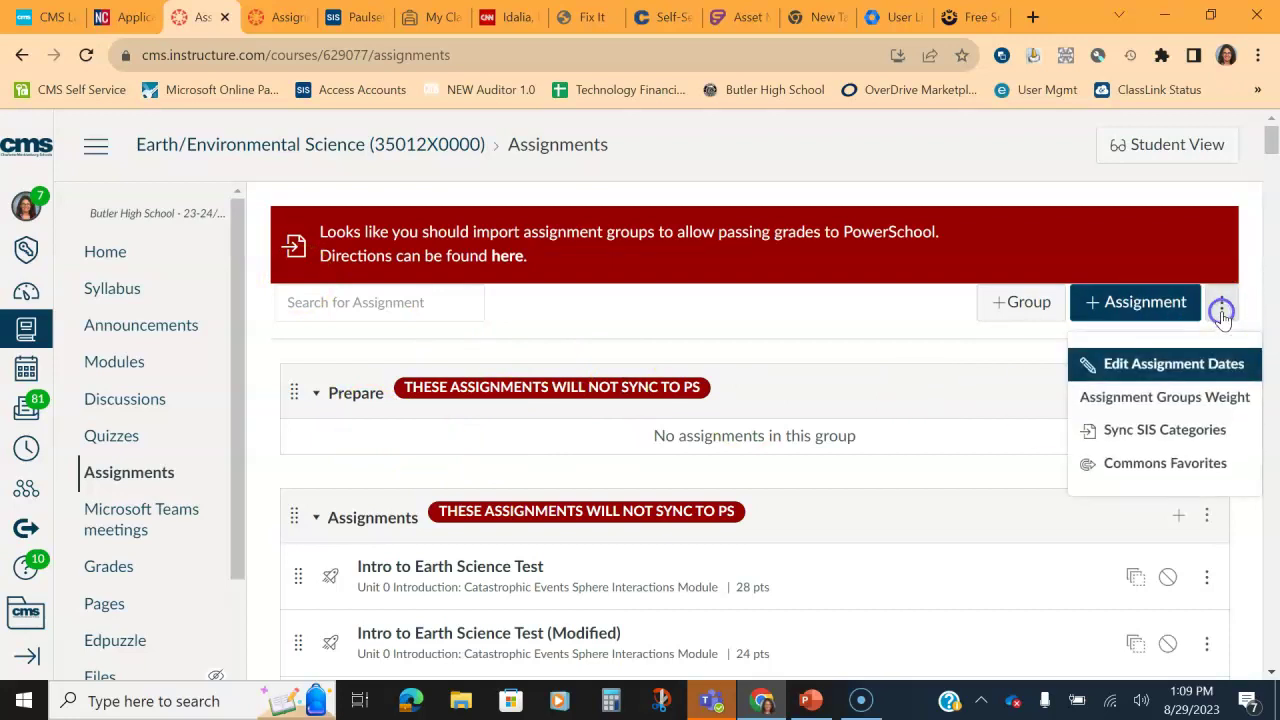
click(1186, 437)
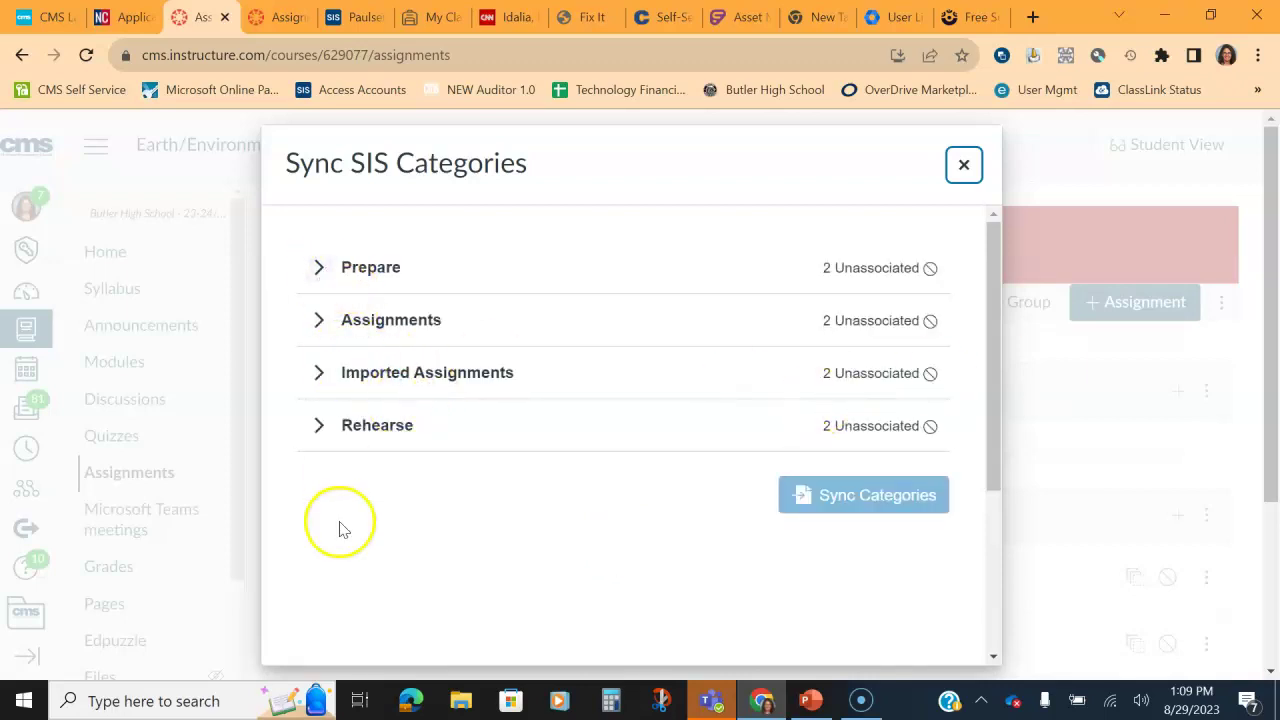
click(319, 267)
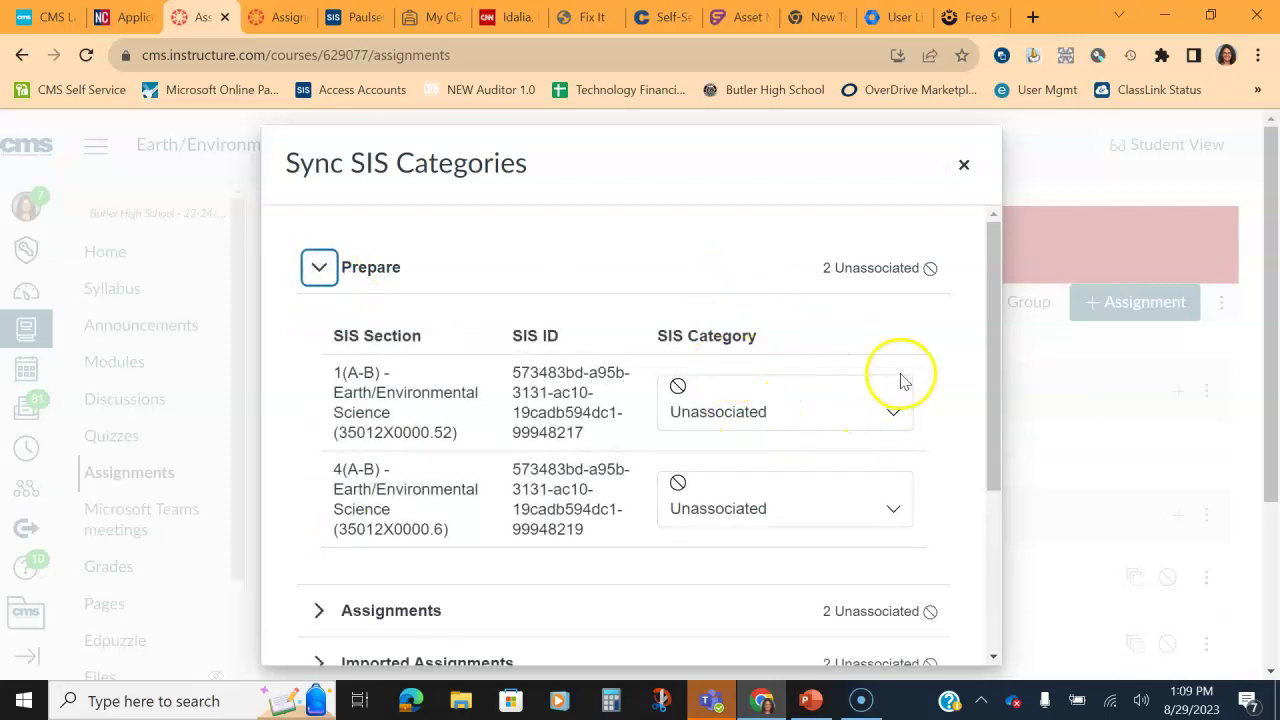
click(891, 408)
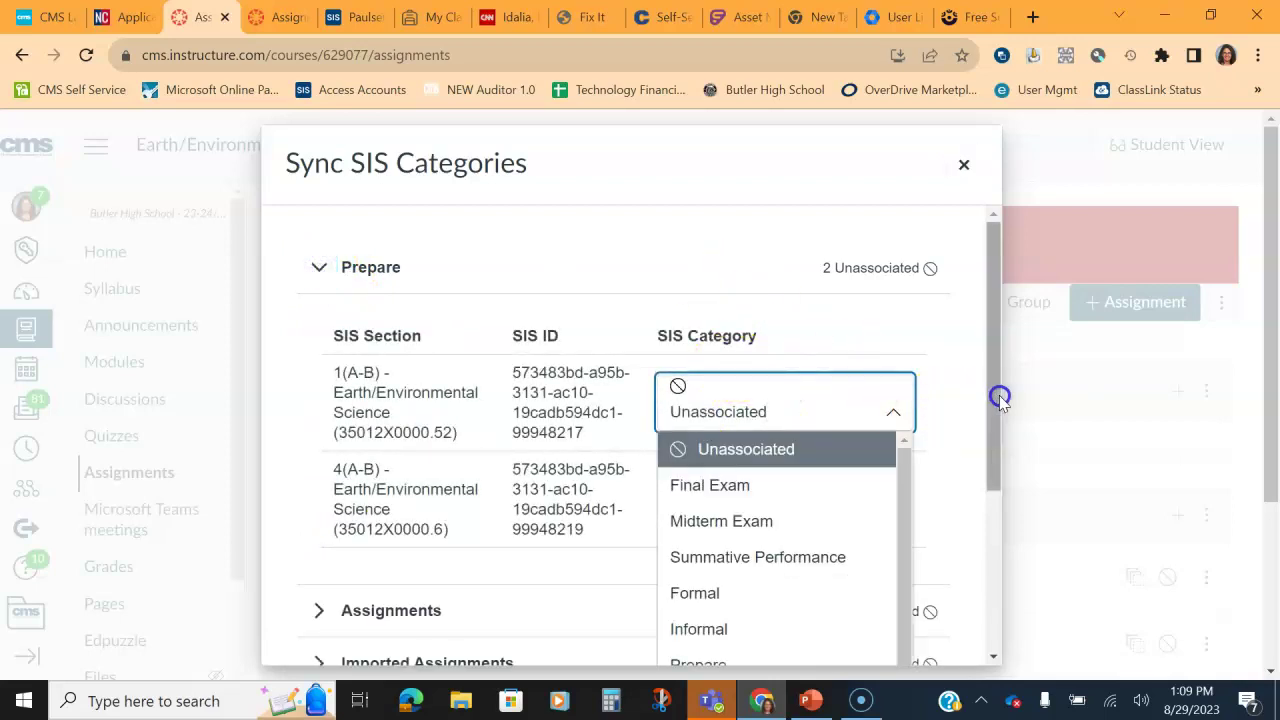
drag(999, 395, 997, 503)
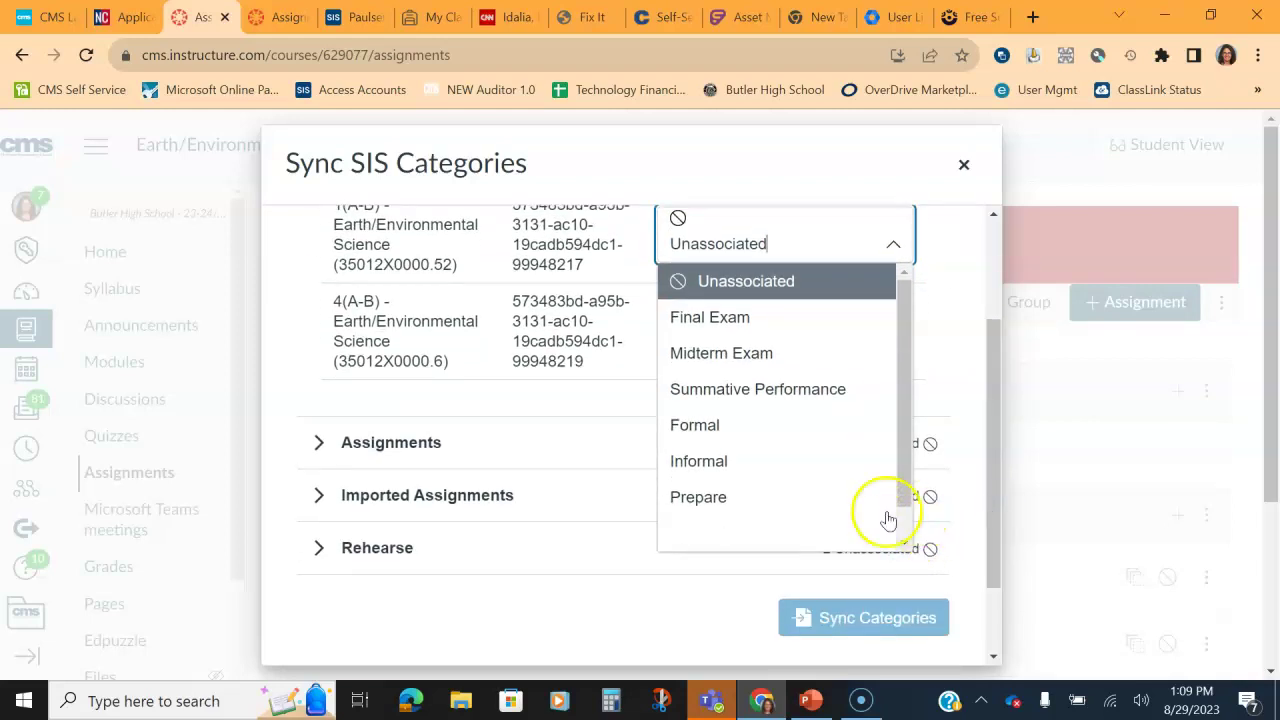
click(757, 498)
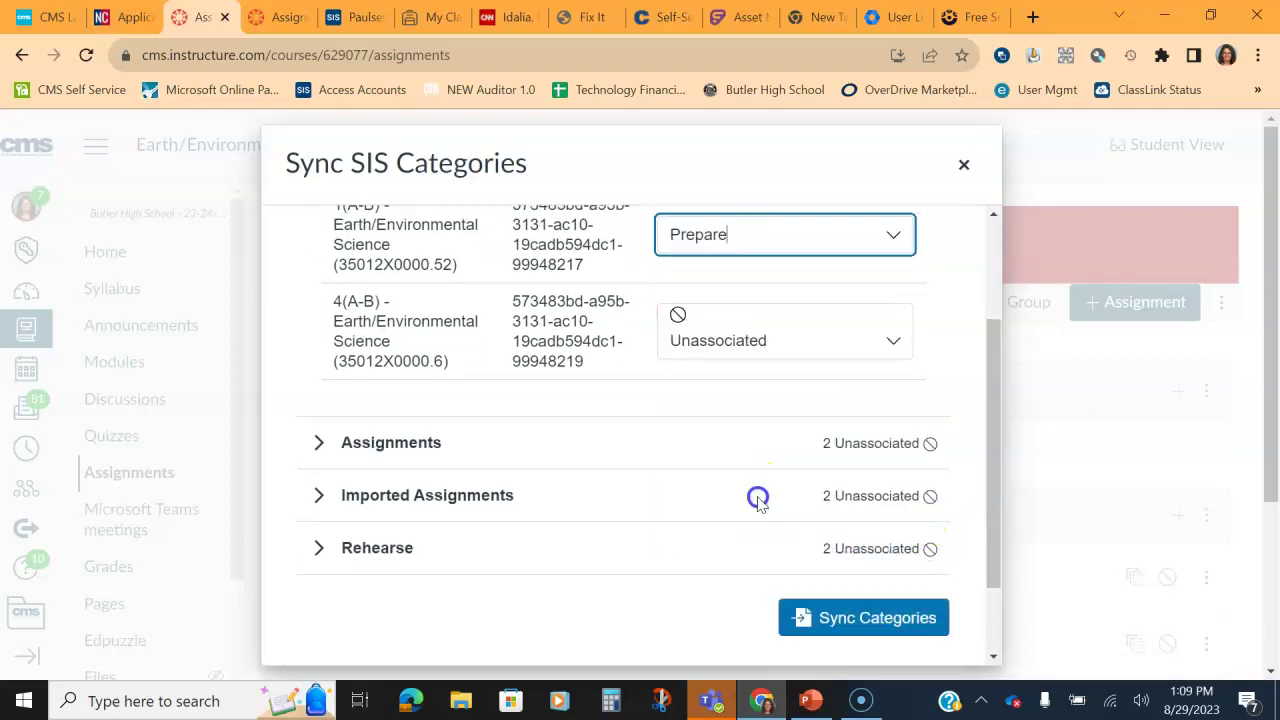
click(897, 342)
click(818, 584)
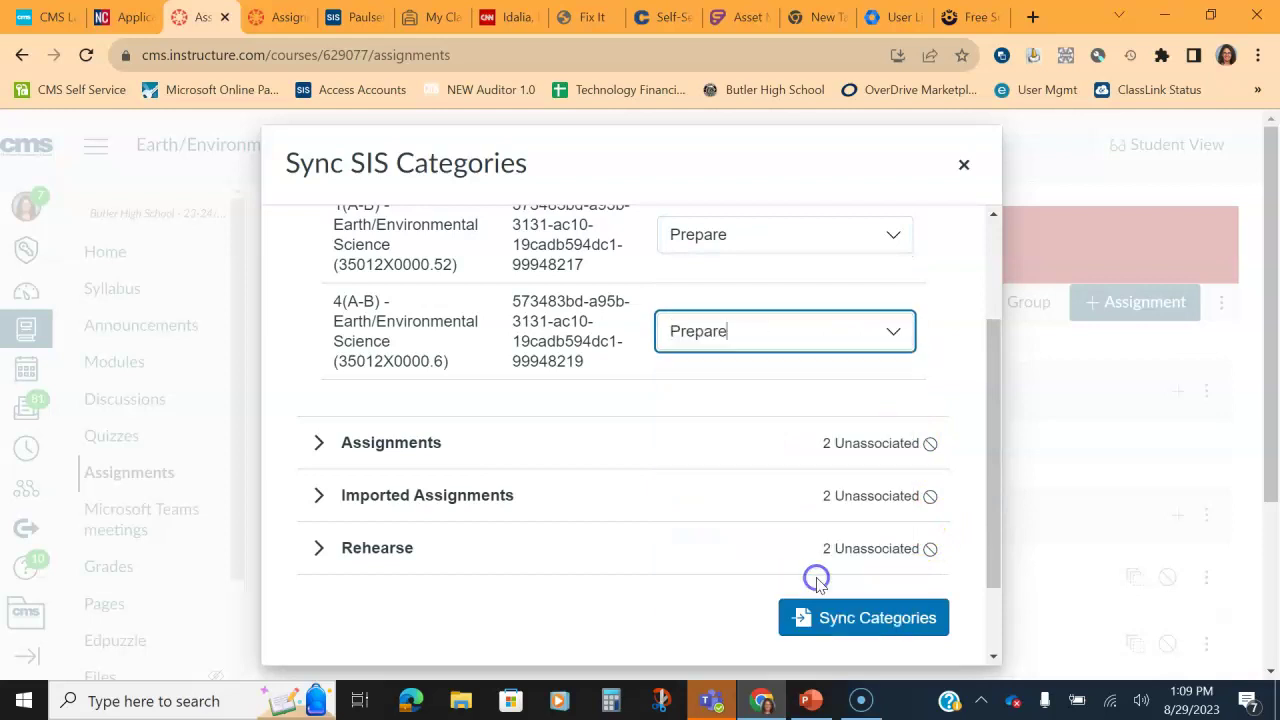
click(990, 446)
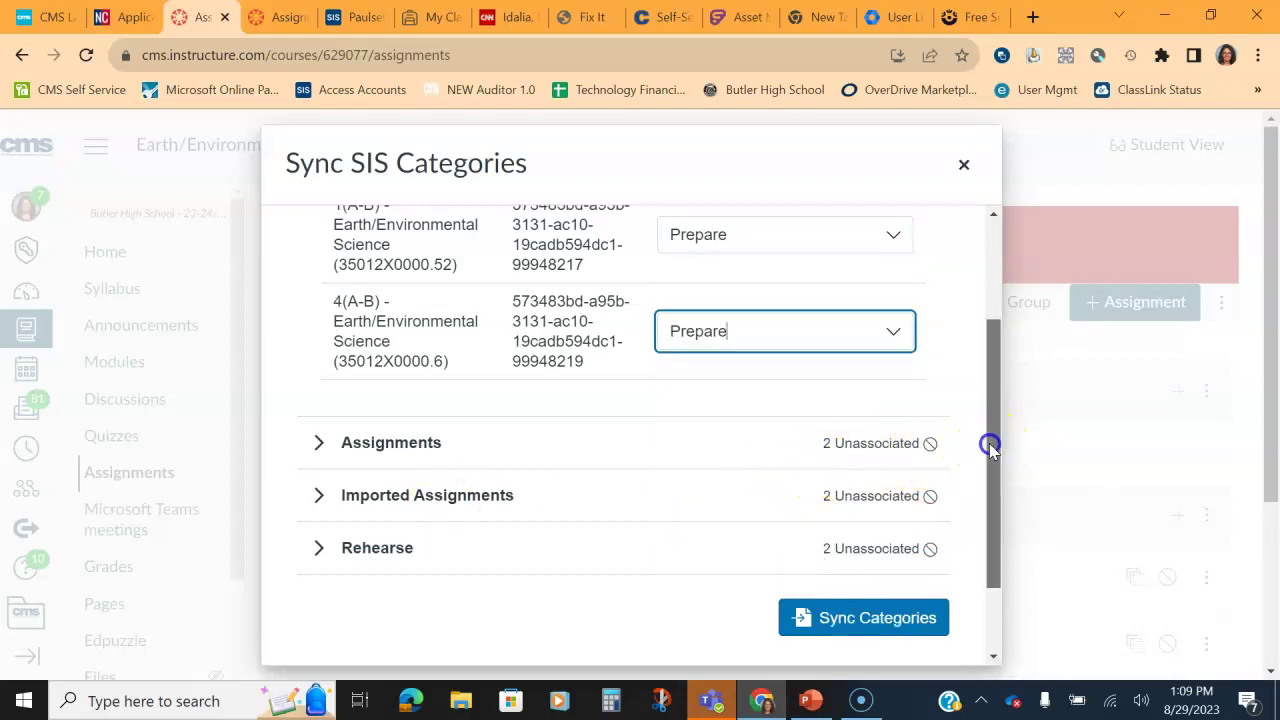
drag(990, 446, 980, 502)
Set both Rehearse sections to the Rehearse SIS category, then sync the categories.
click(318, 455)
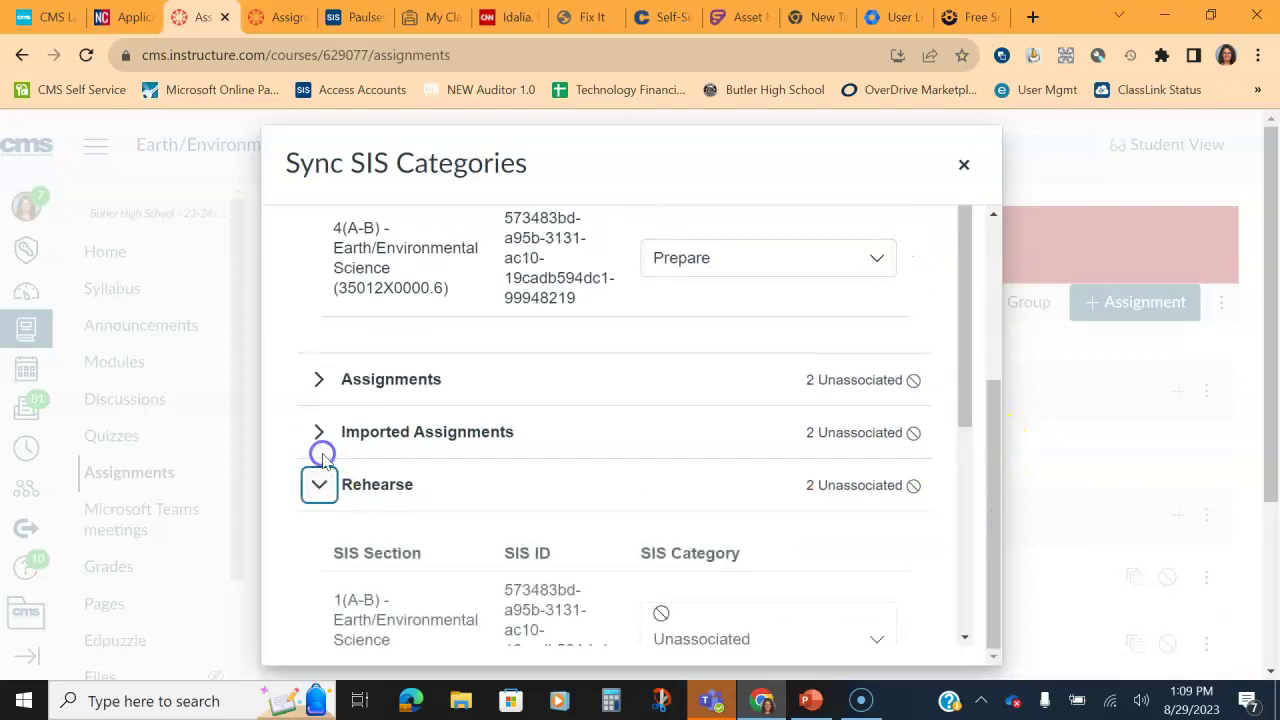
drag(965, 418, 954, 577)
click(883, 405)
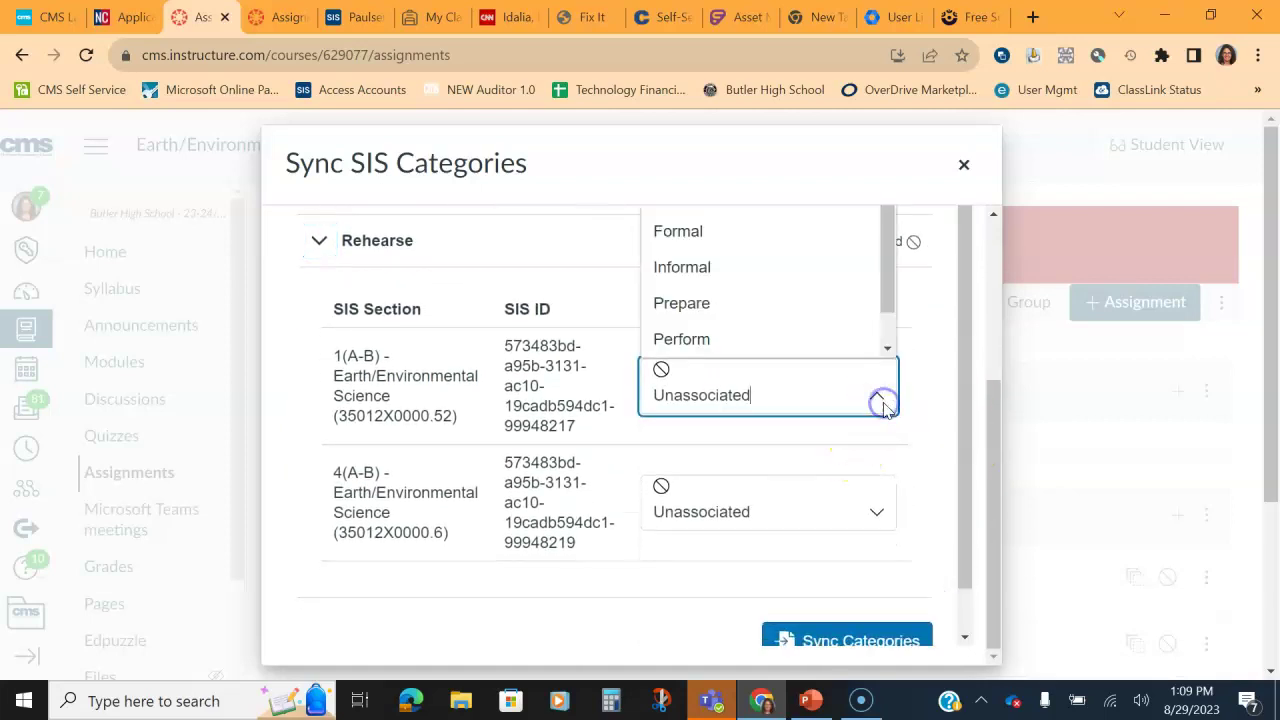
click(836, 268)
drag(986, 400, 985, 345)
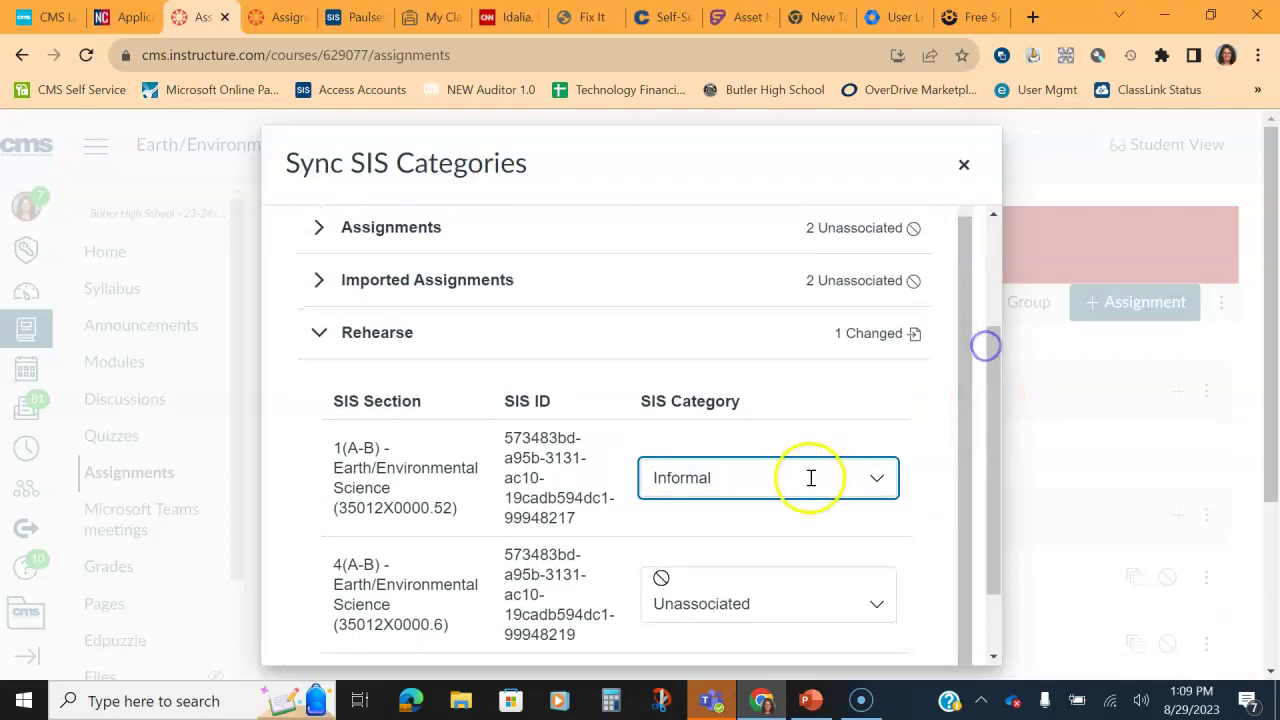
click(882, 478)
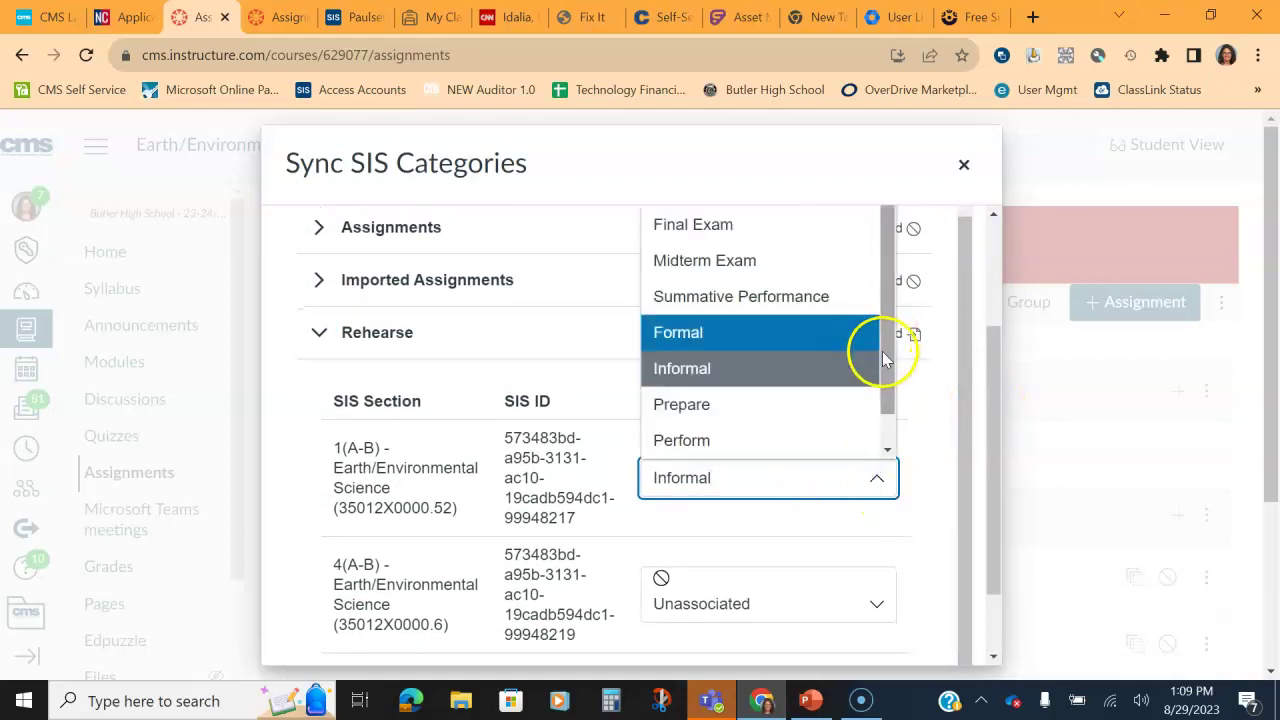
scroll(860, 370, down, 1)
click(728, 437)
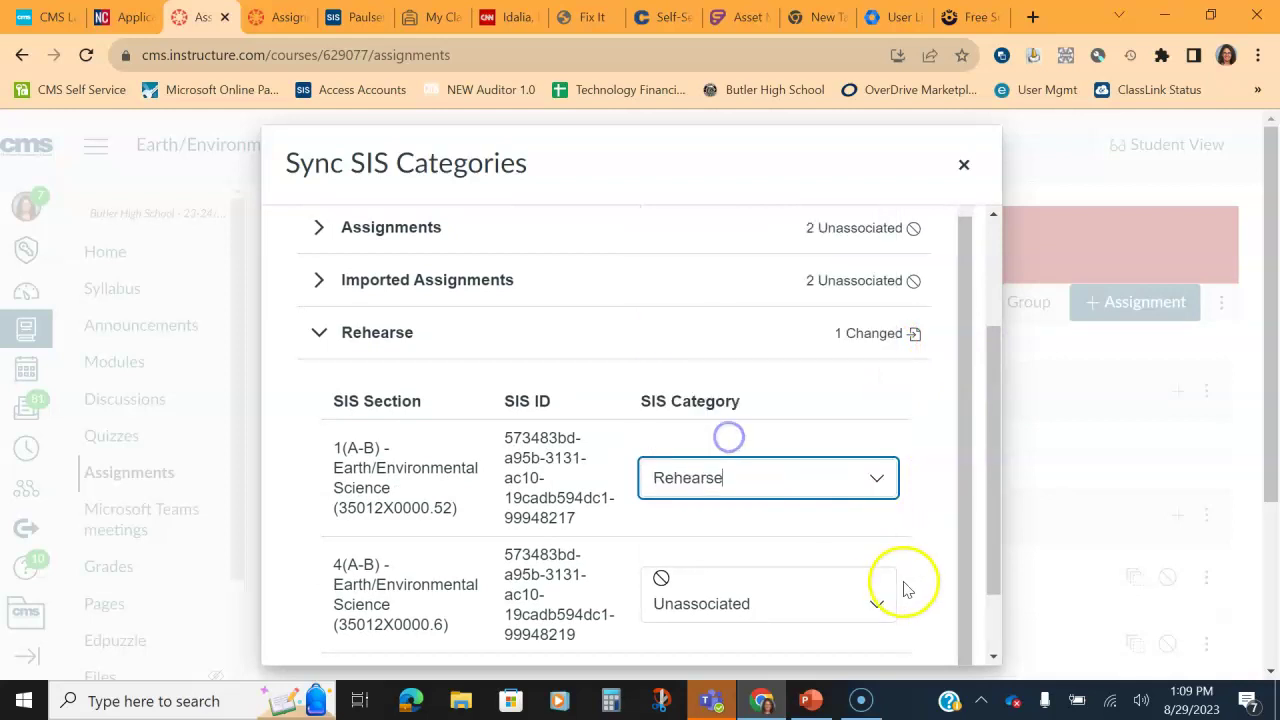
click(877, 597)
drag(889, 500, 893, 527)
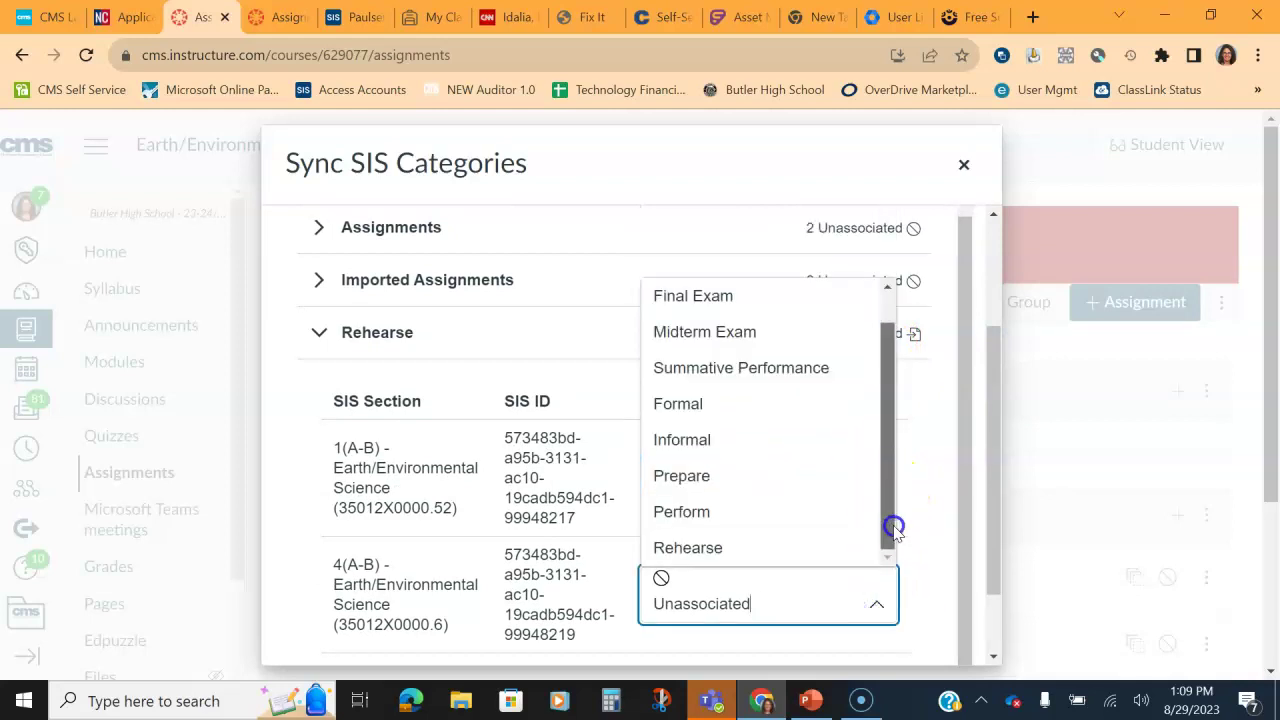
click(752, 540)
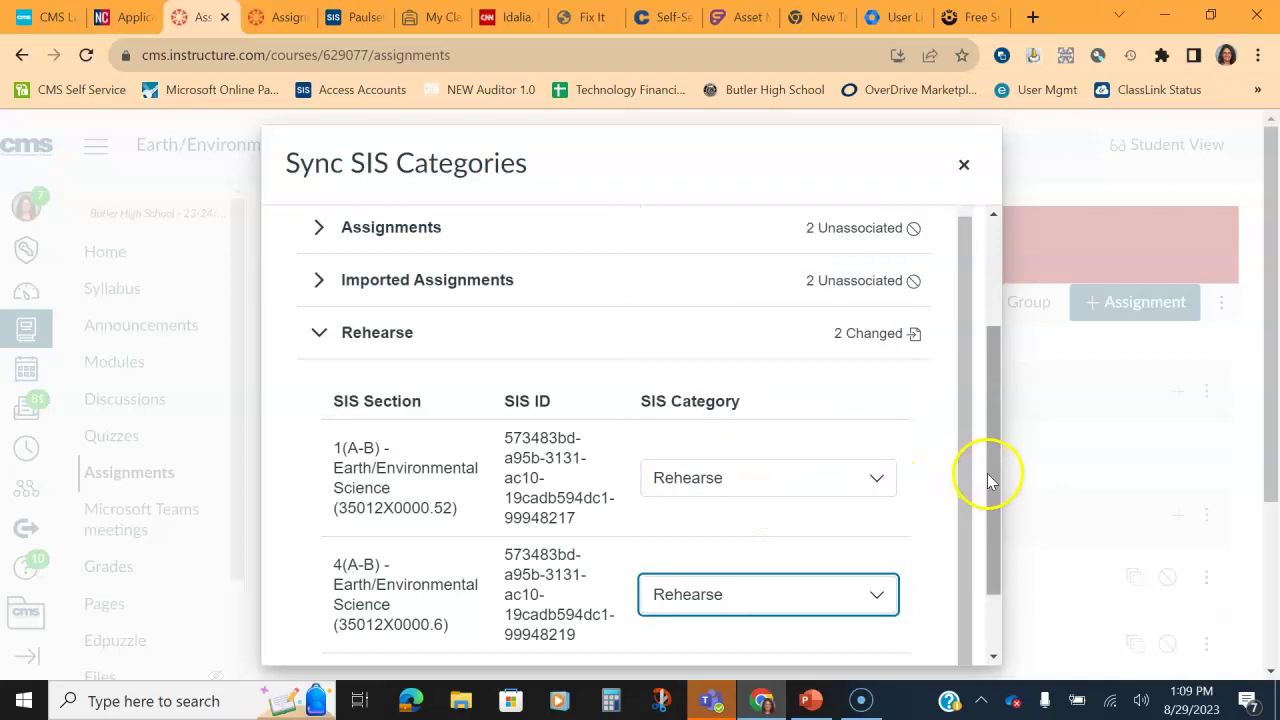
click(316, 334)
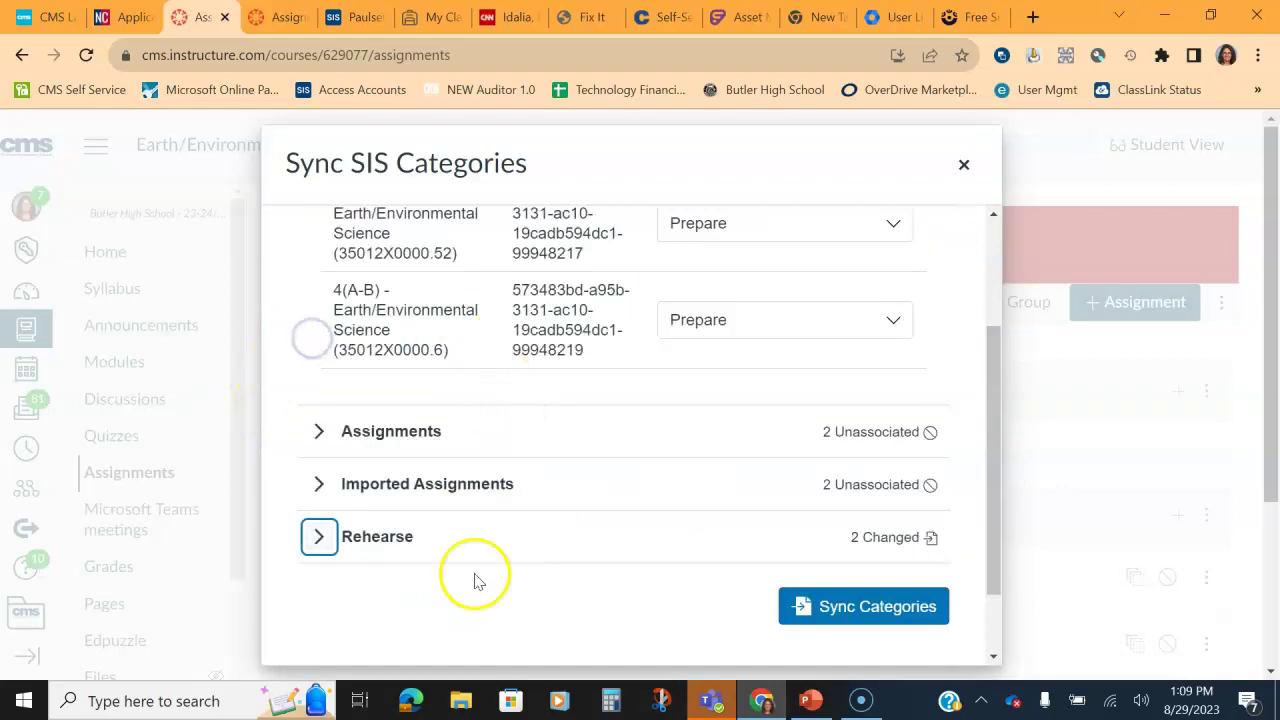
click(851, 608)
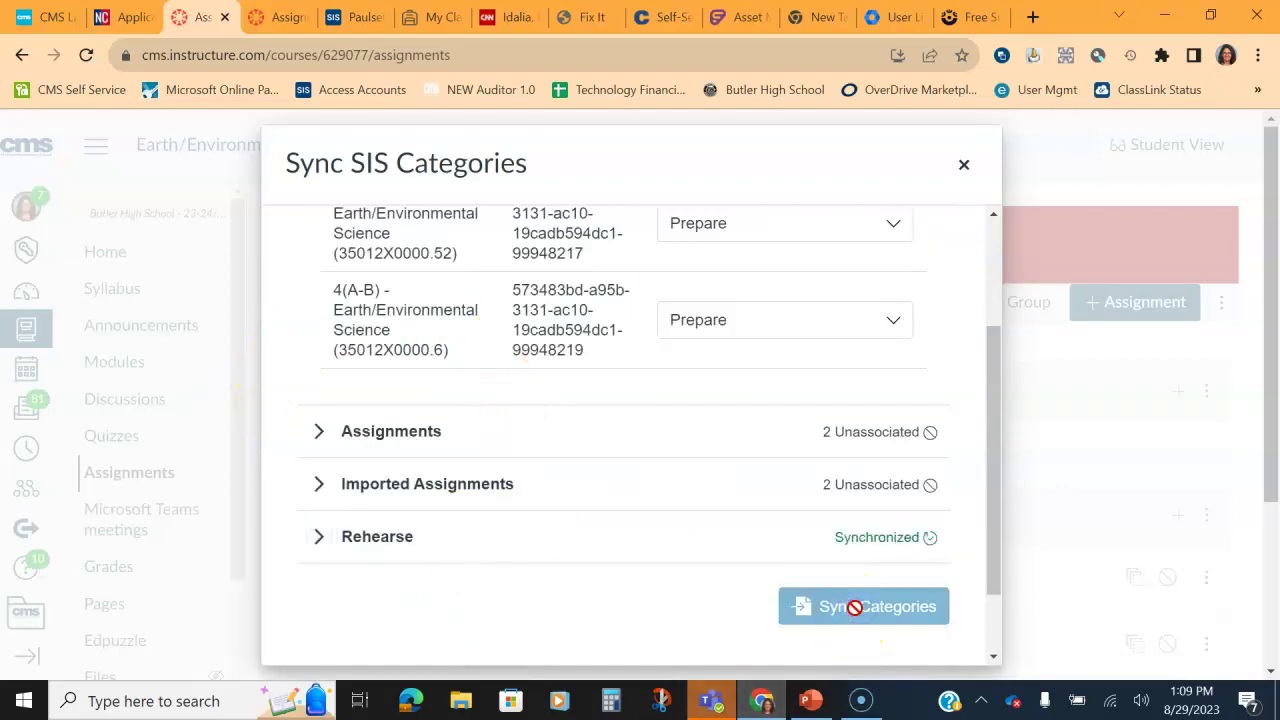
click(966, 166)
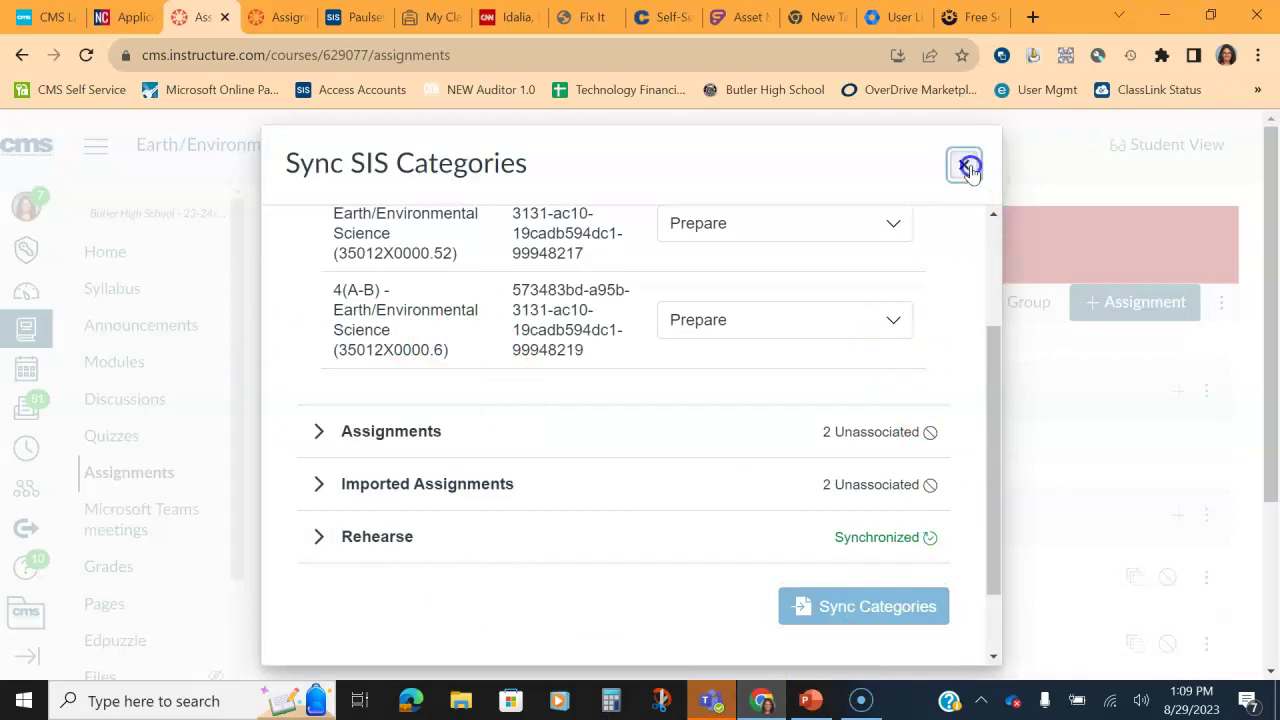
click(1221, 302)
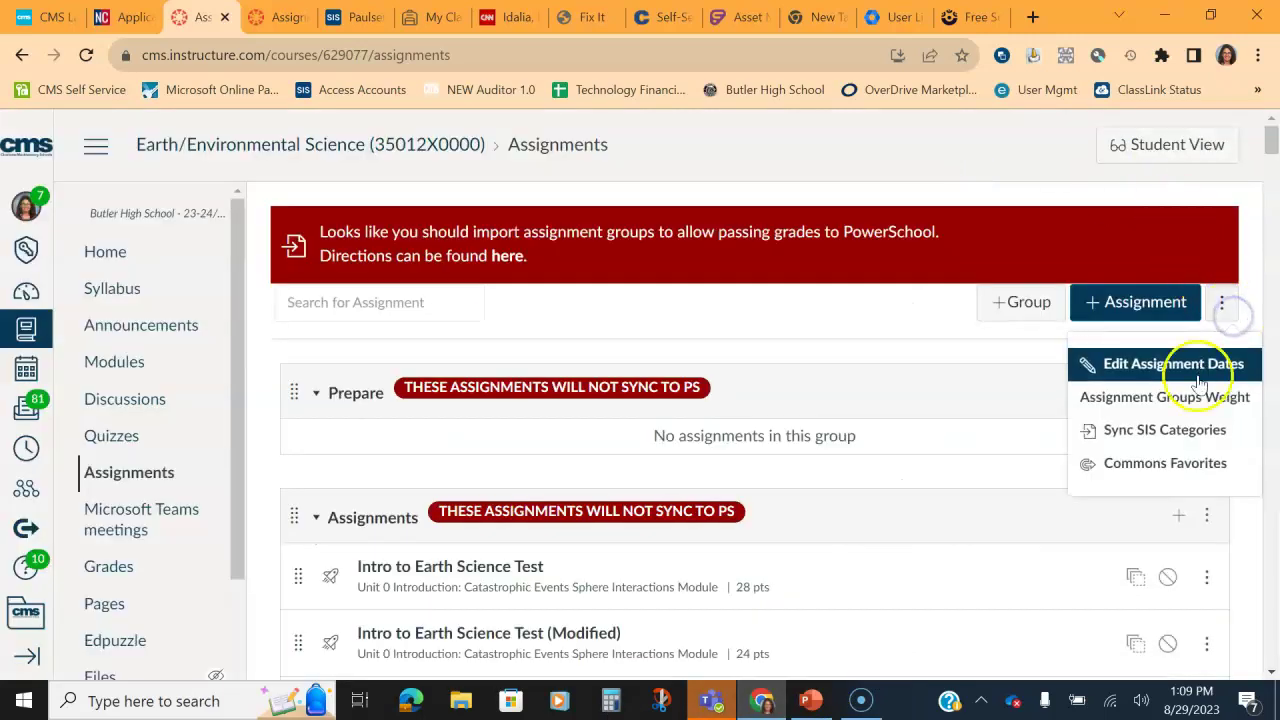
click(1188, 430)
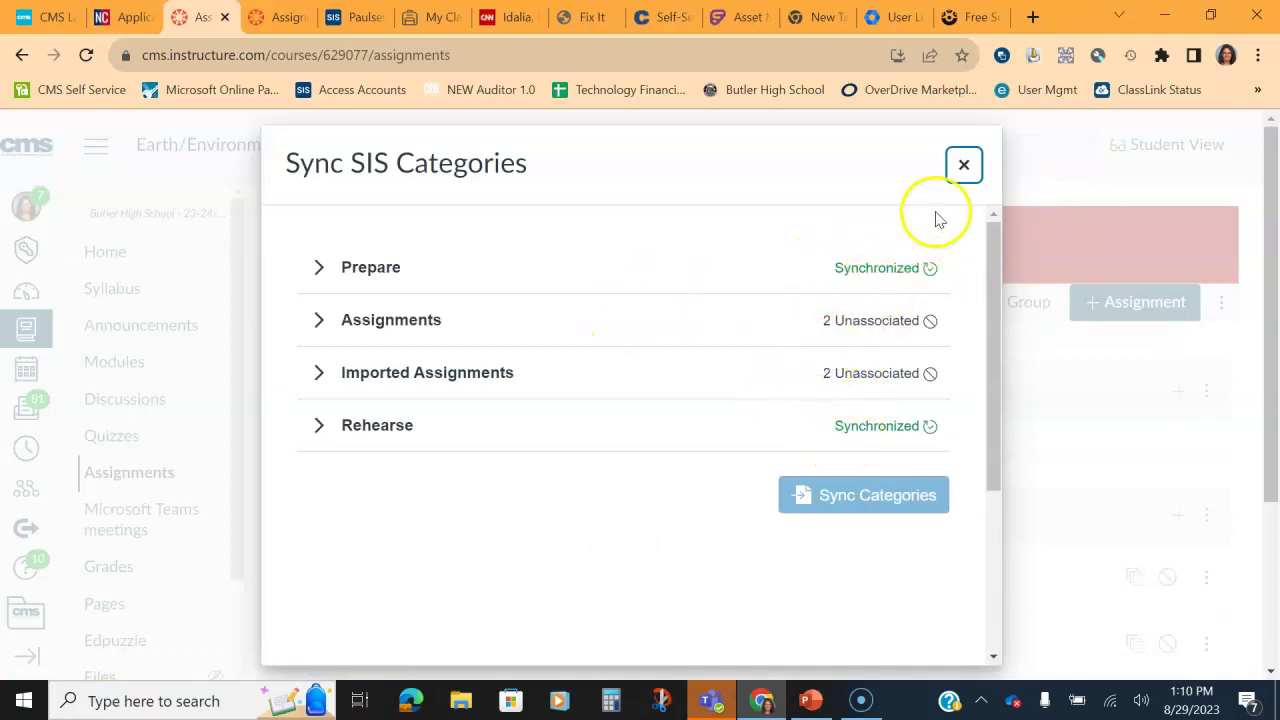
click(962, 165)
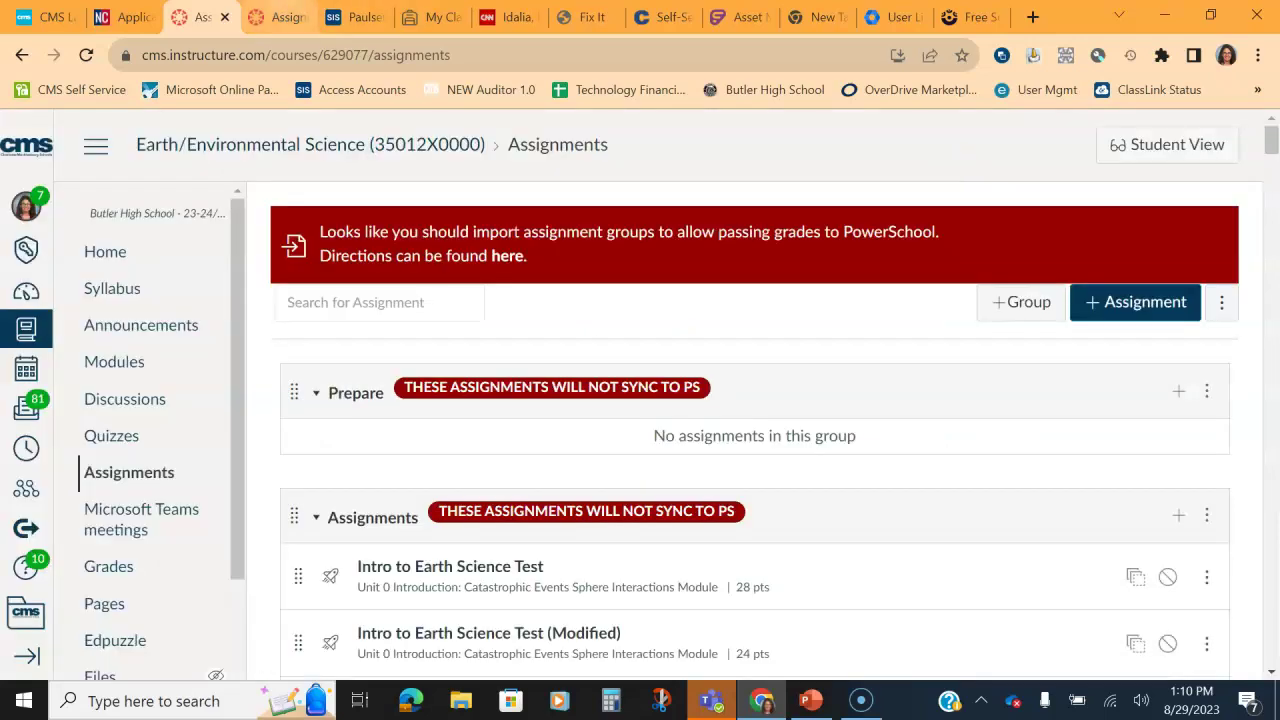
click(280, 17)
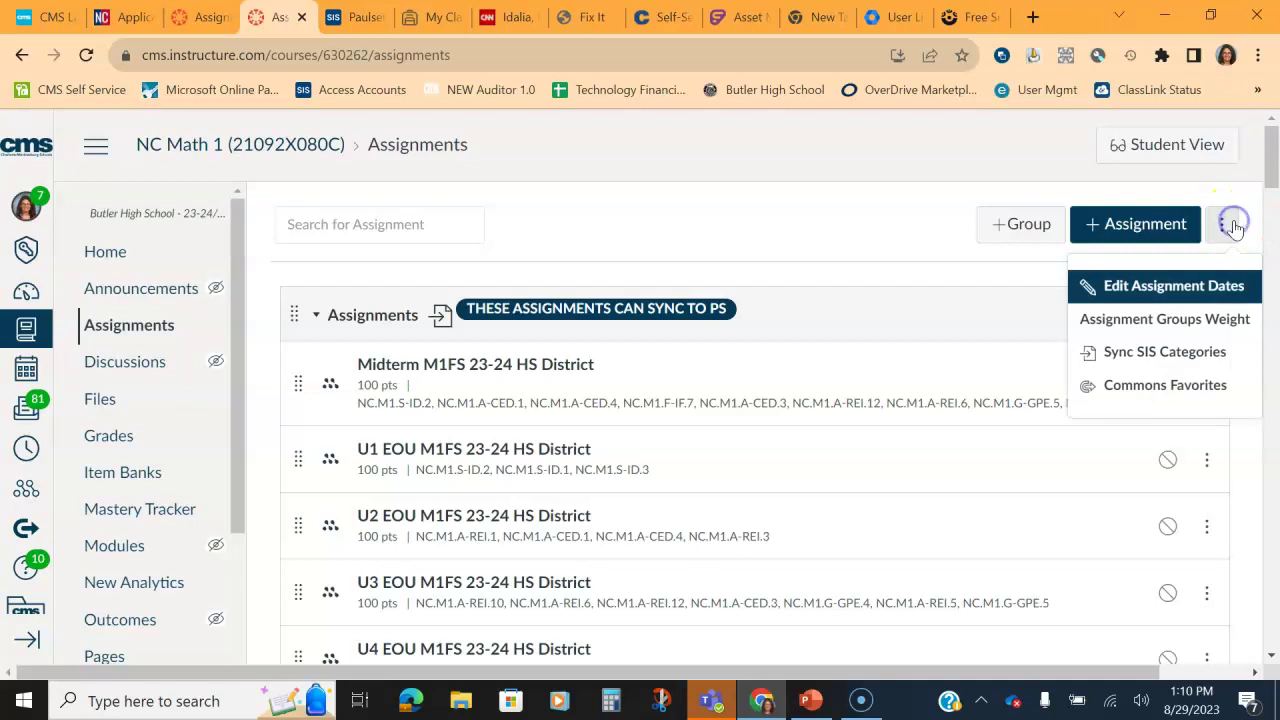
Review the NC Math 1 Assignments group's section mappings in Sync SIS Categories.
click(1145, 352)
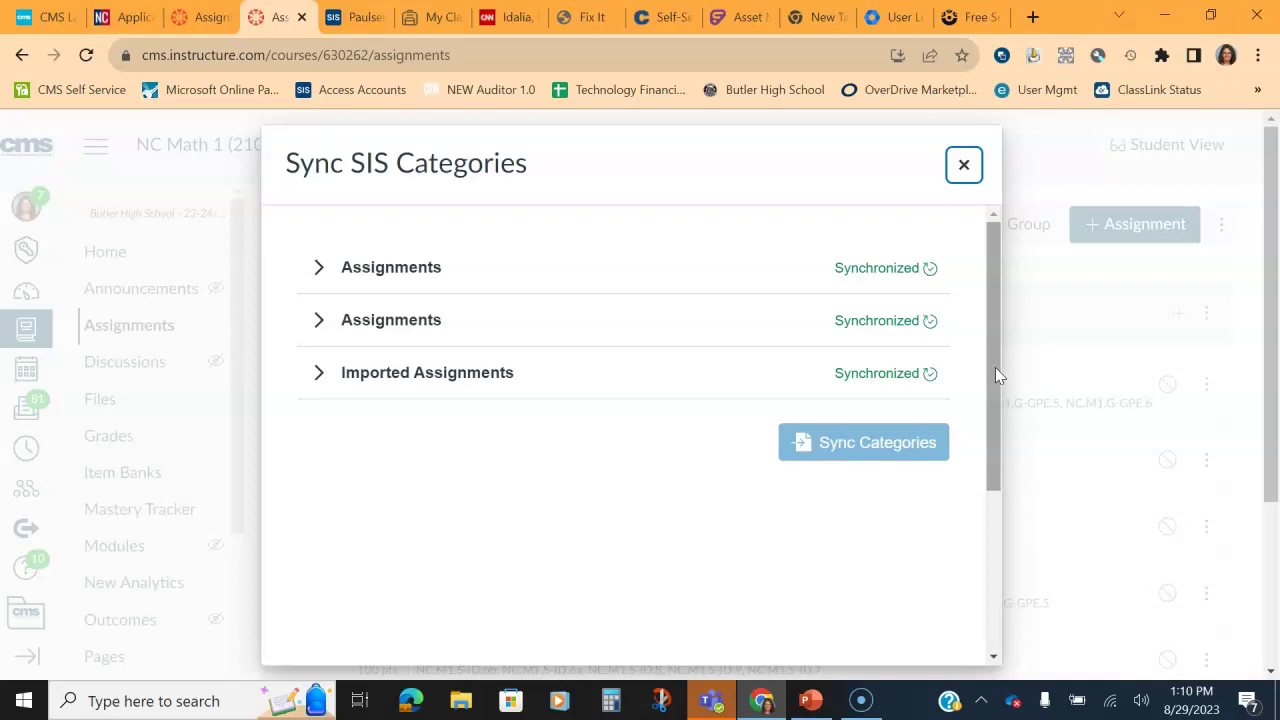
click(318, 267)
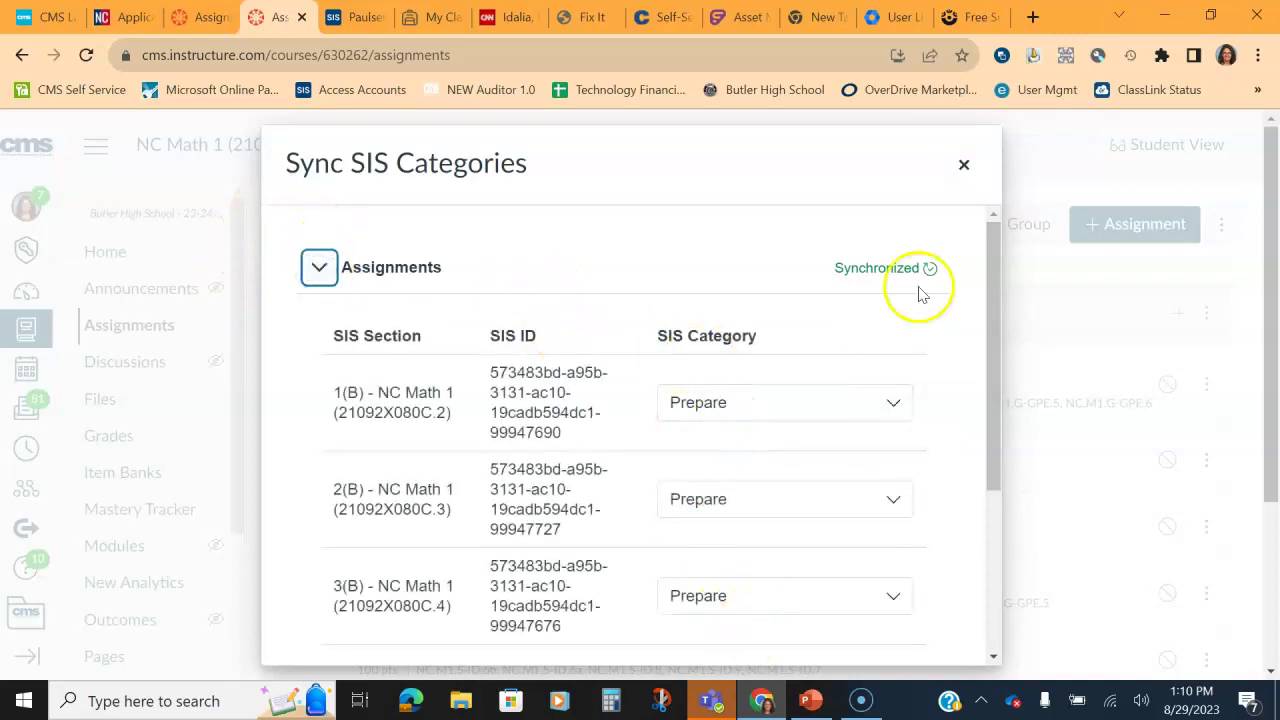
click(963, 164)
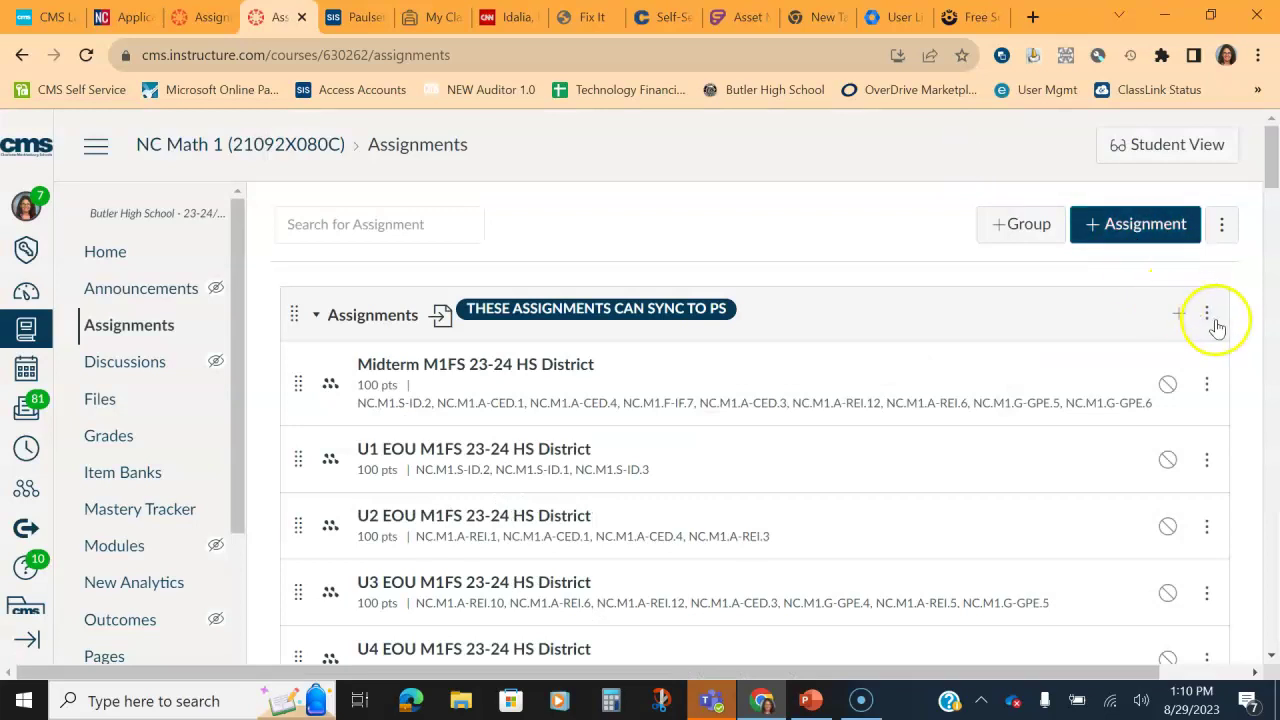
Change the NC Math 1 Assignments group's Group Name to Prepare and save it.
click(1208, 316)
click(1188, 380)
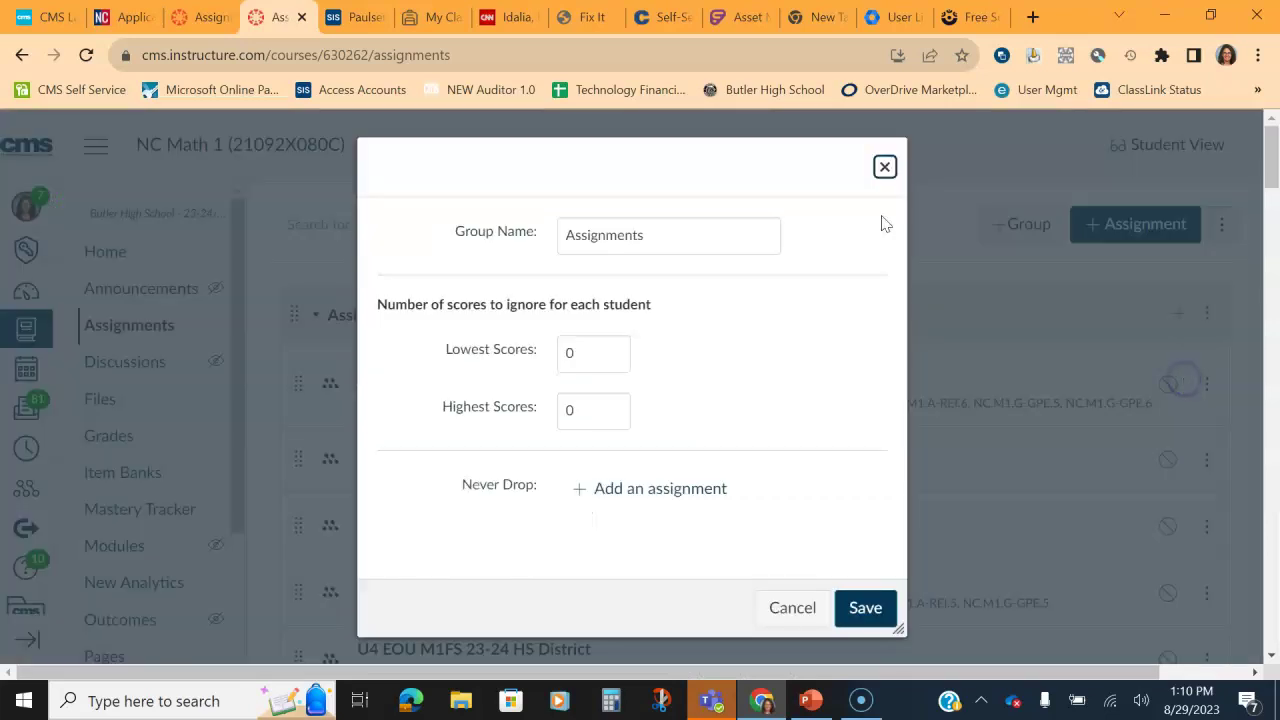
click(708, 244)
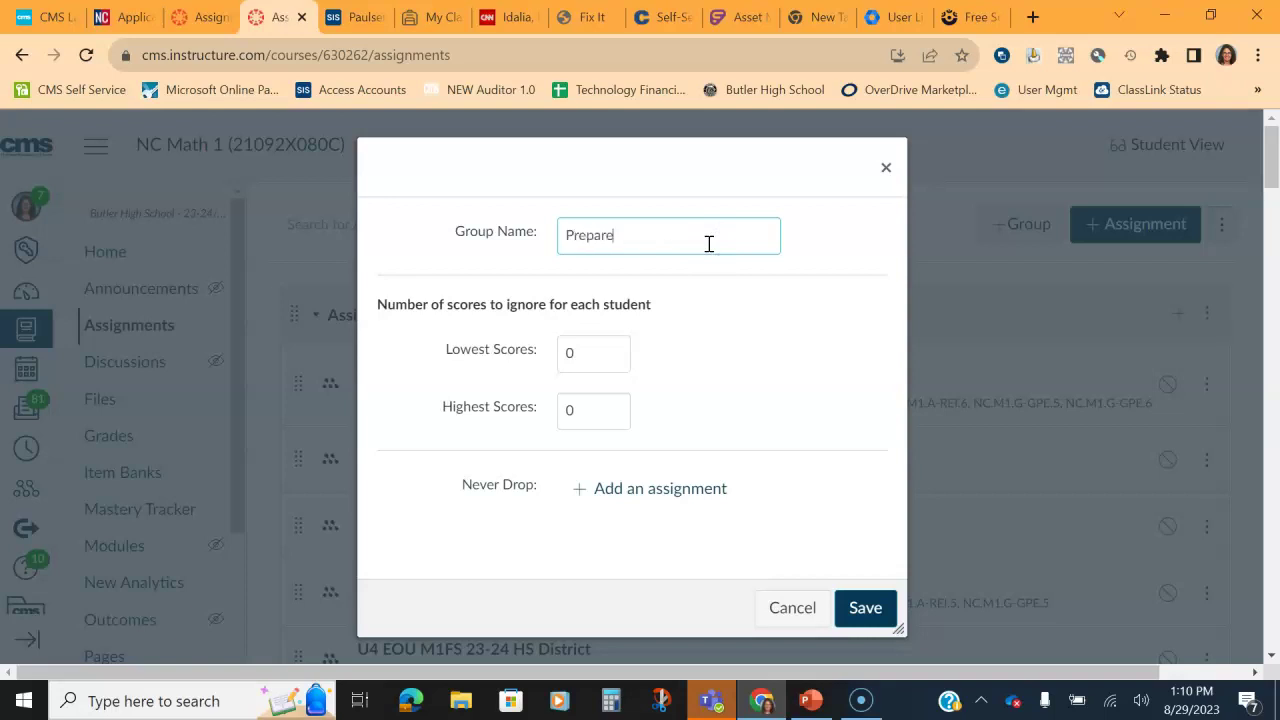
click(862, 608)
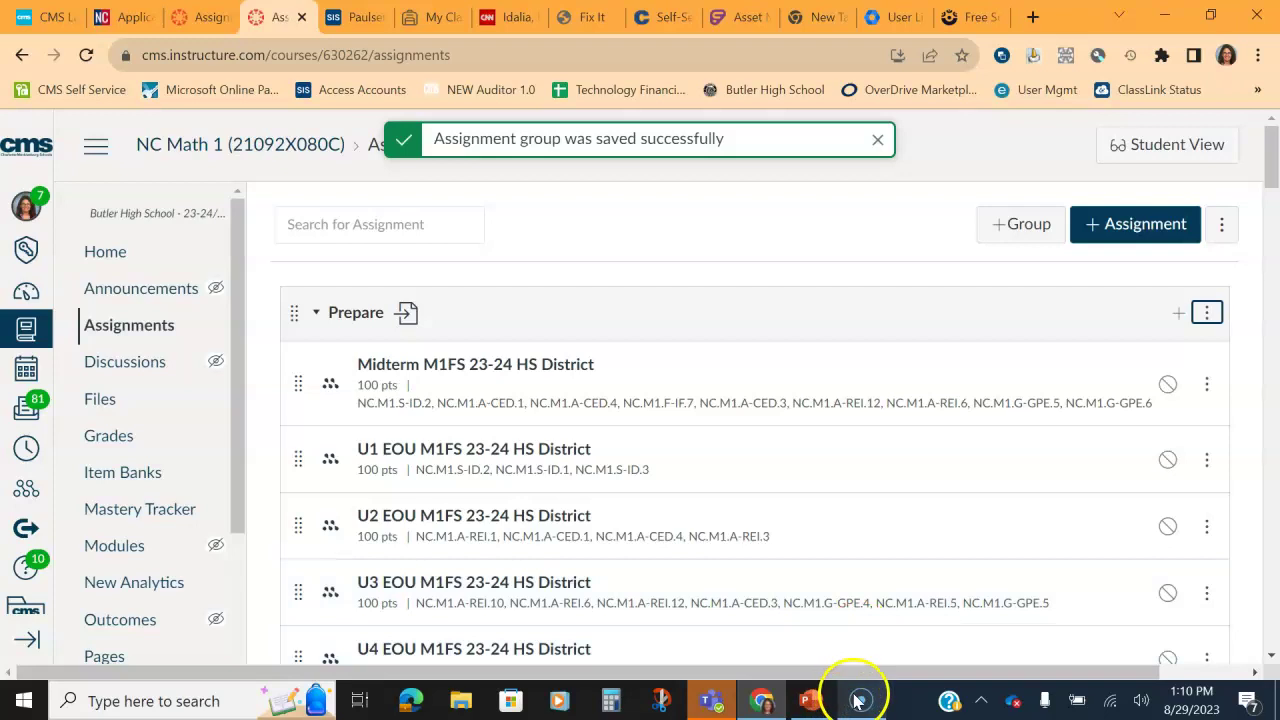
click(855, 700)
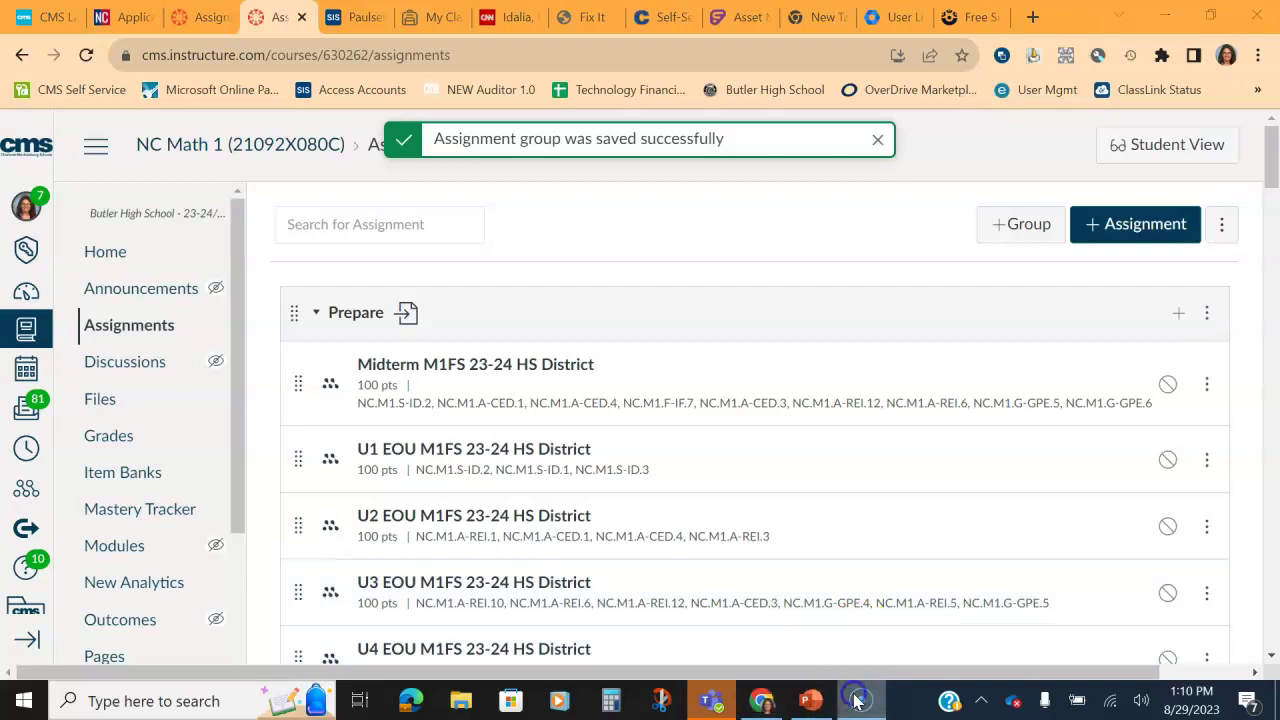